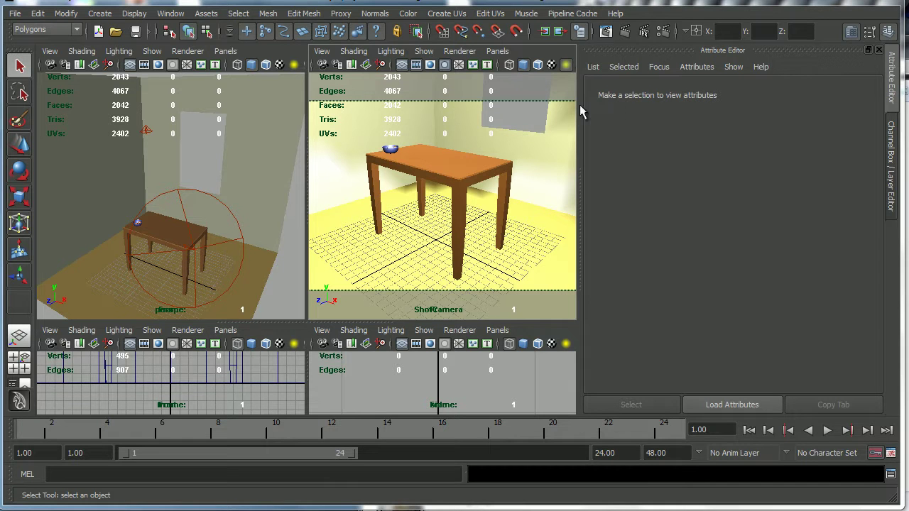
Step: Show the Channel Box and run a test render of the ShotCamera view, closing the render window when done
{"action": "left_click", "coordinate": [891, 165]}
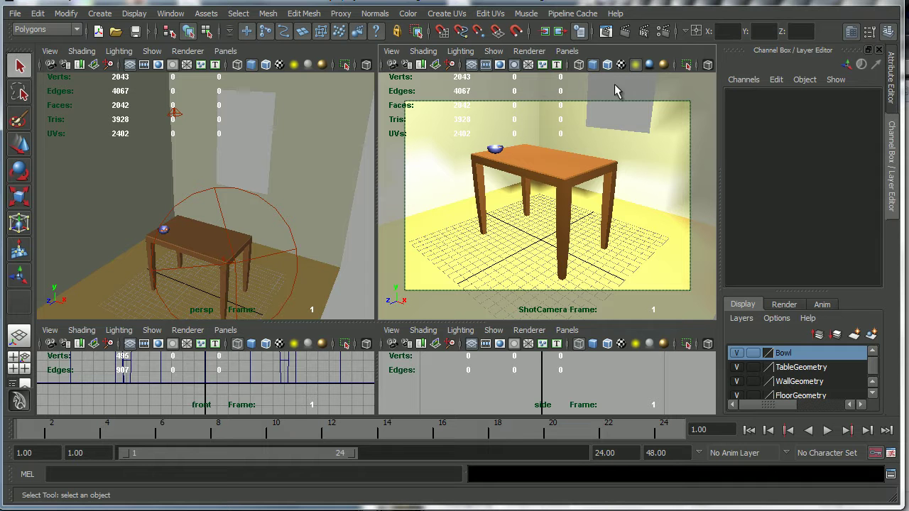
{"action": "left_click", "coordinate": [626, 33]}
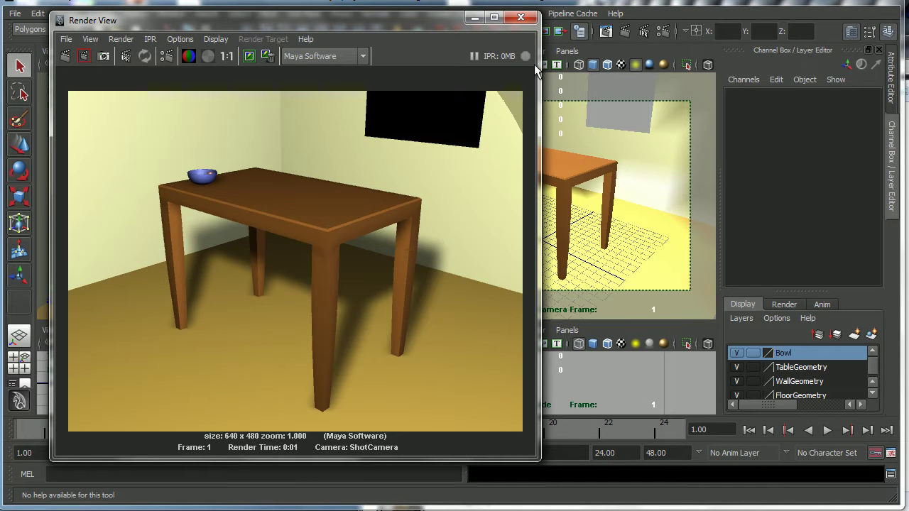
{"action": "left_click", "coordinate": [521, 17]}
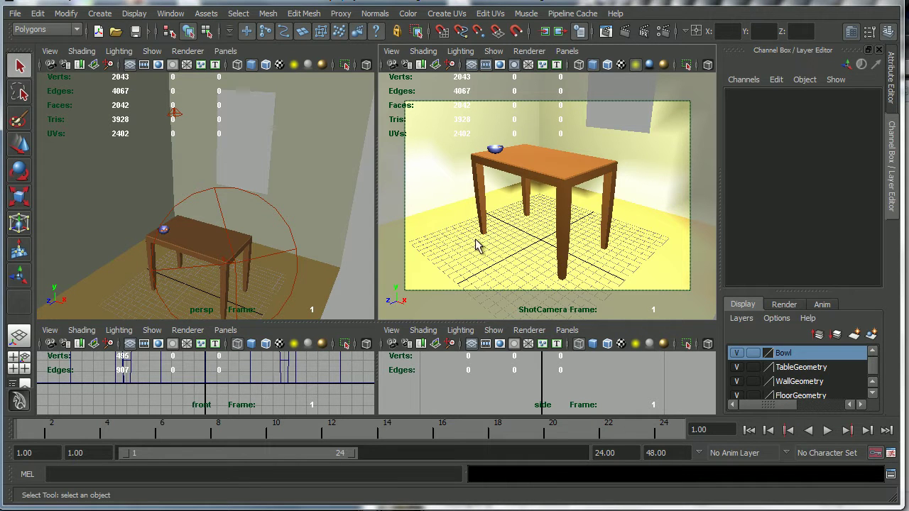
Step: Select ShotCamera in the Outliner and unlock its Translate and Rotate X, Y and Z channels
{"action": "left_click", "coordinate": [171, 14]}
{"action": "left_click", "coordinate": [189, 116]}
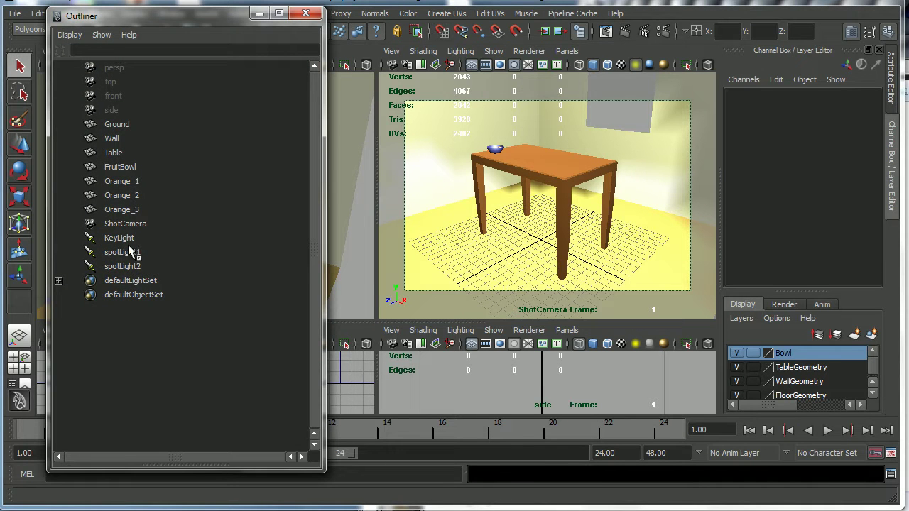
{"action": "left_click", "coordinate": [126, 225]}
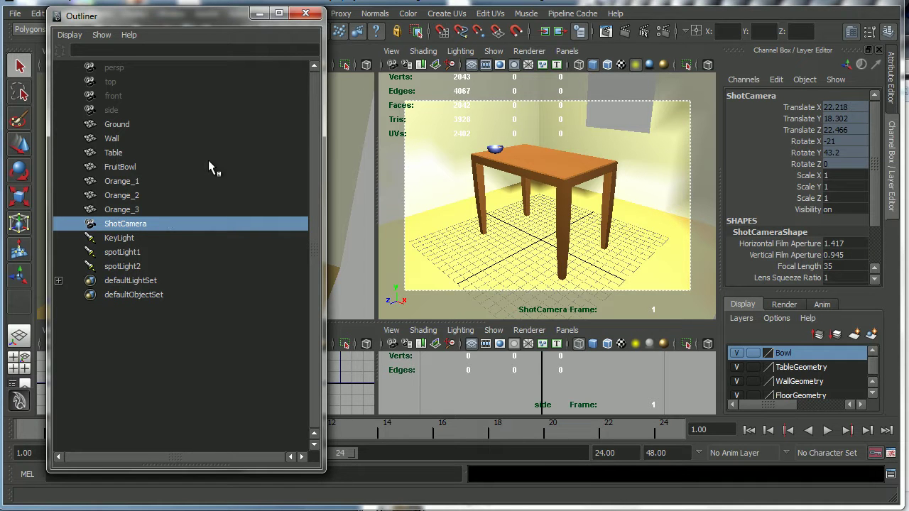
{"action": "left_click", "coordinate": [306, 15]}
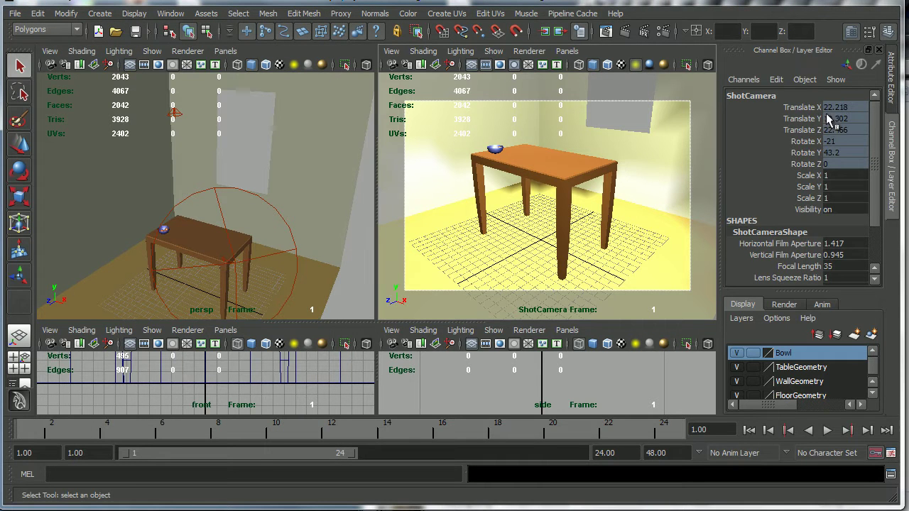
{"action": "left_click", "coordinate": [811, 108]}
{"action": "left_click_drag", "start_coordinate": [810, 108], "coordinate": [808, 165]}
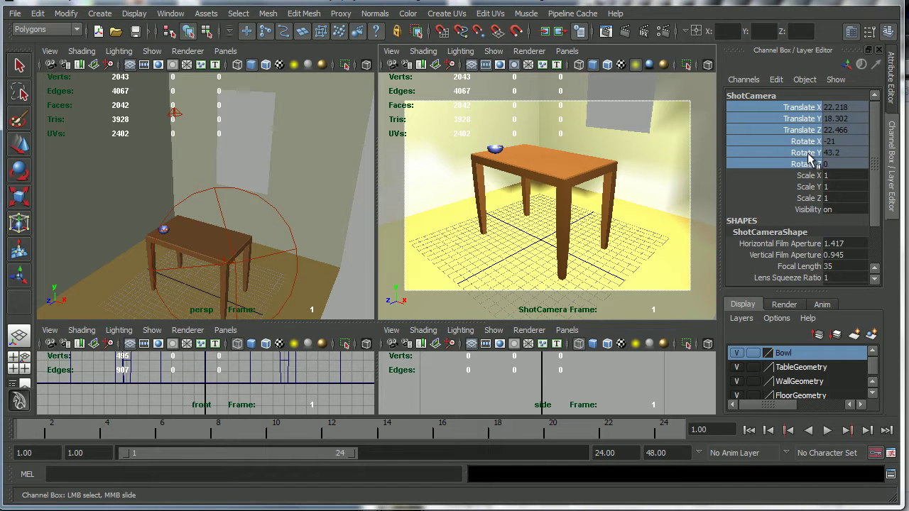
{"action": "right_click", "coordinate": [807, 158]}
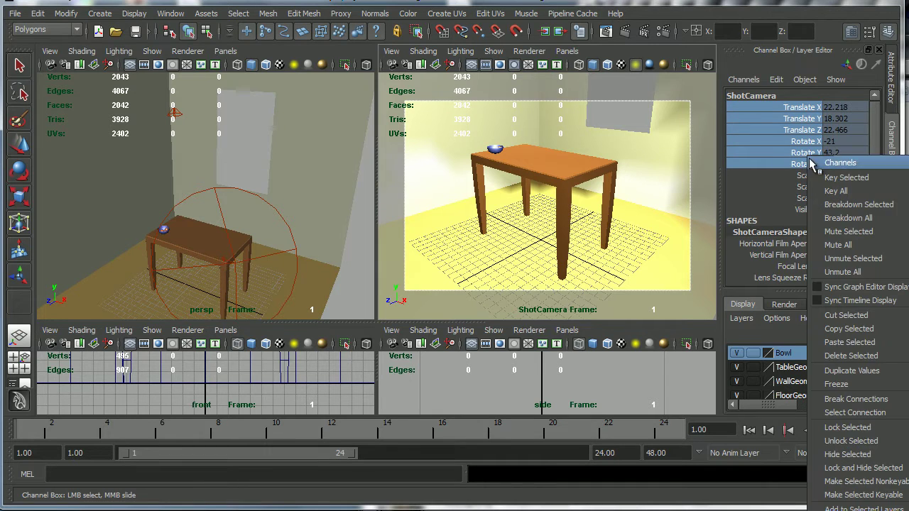
{"action": "left_click", "coordinate": [845, 442]}
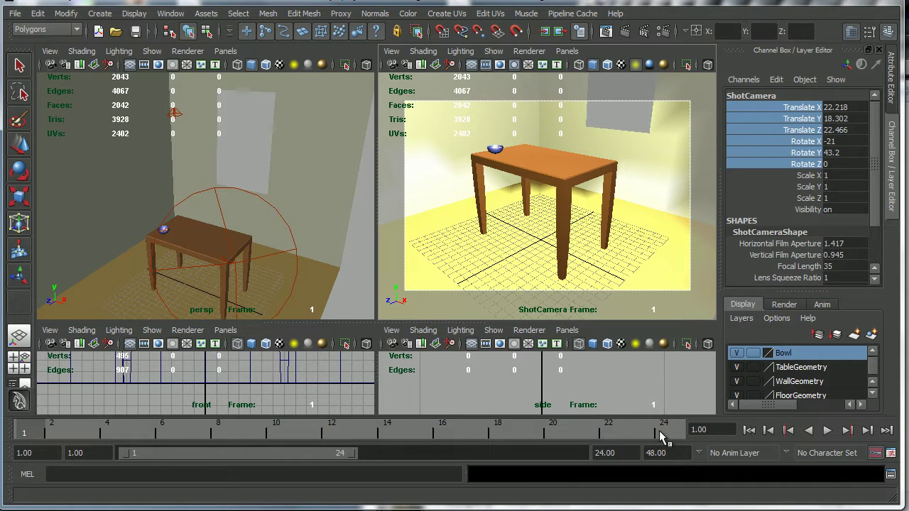
Step: Set the animation end time to 99 and extend the playback range to frame 99
{"action": "left_click", "coordinate": [670, 454]}
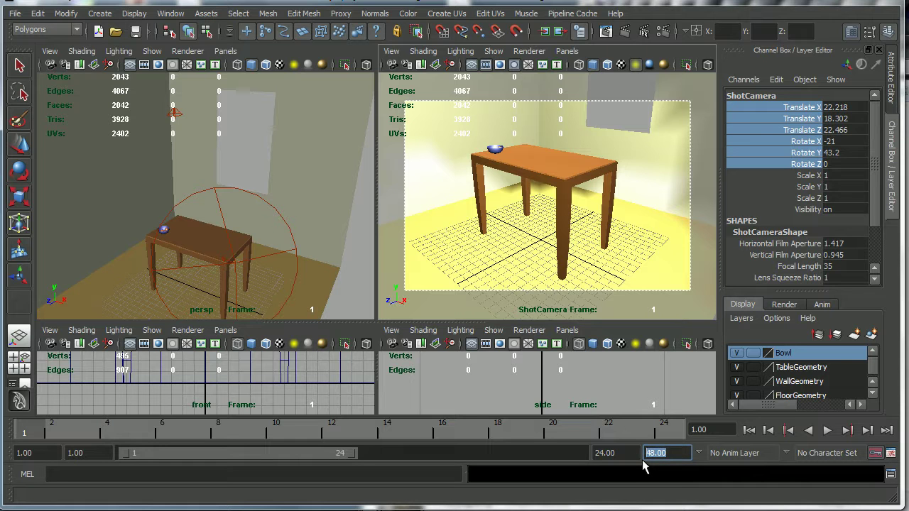
{"action": "key", "text": "Return"}
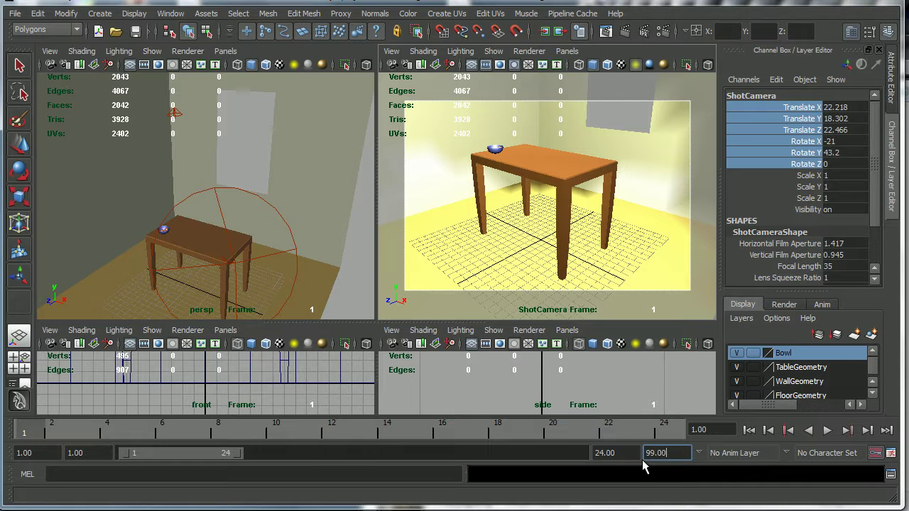
{"action": "left_click_drag", "start_coordinate": [236, 453], "coordinate": [601, 461]}
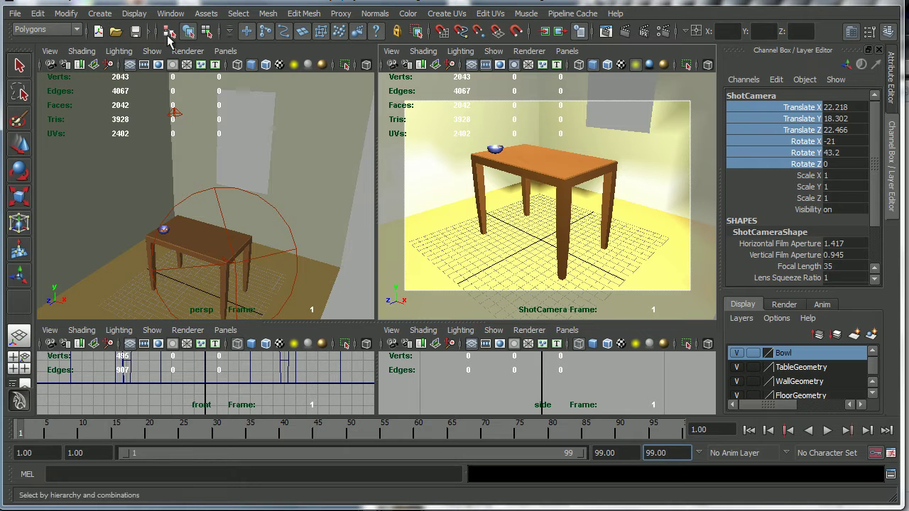
Step: Select ShotCamera in the Outliner and set a keyframe on all its channels at frame 1
{"action": "left_click", "coordinate": [171, 12]}
{"action": "left_click", "coordinate": [198, 118]}
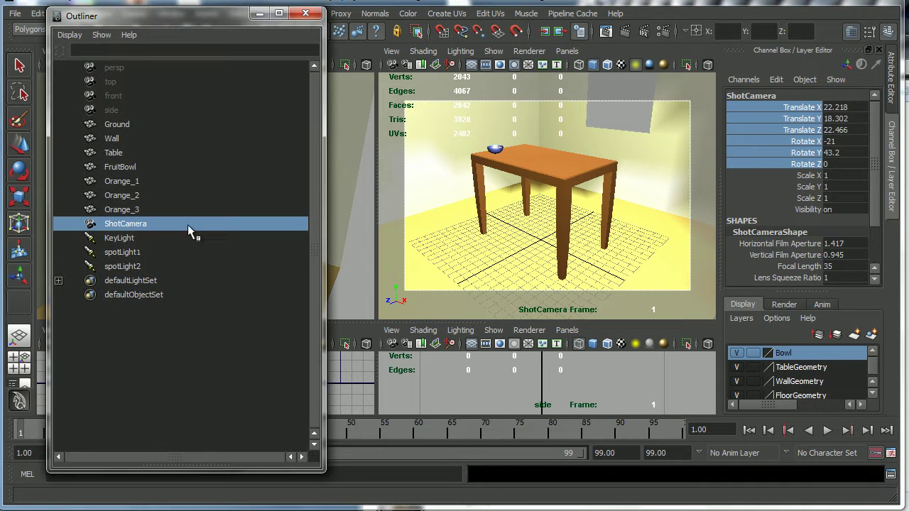
{"action": "left_click", "coordinate": [143, 223]}
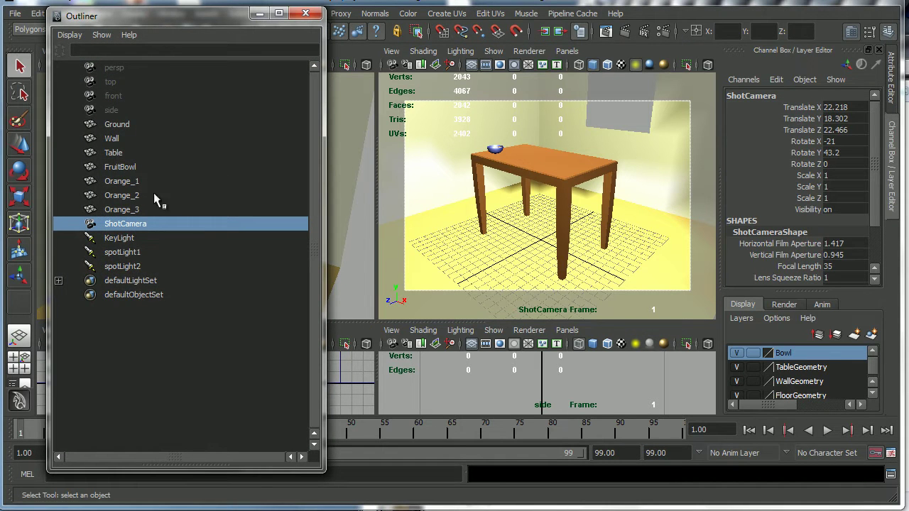
{"action": "left_click", "coordinate": [304, 15]}
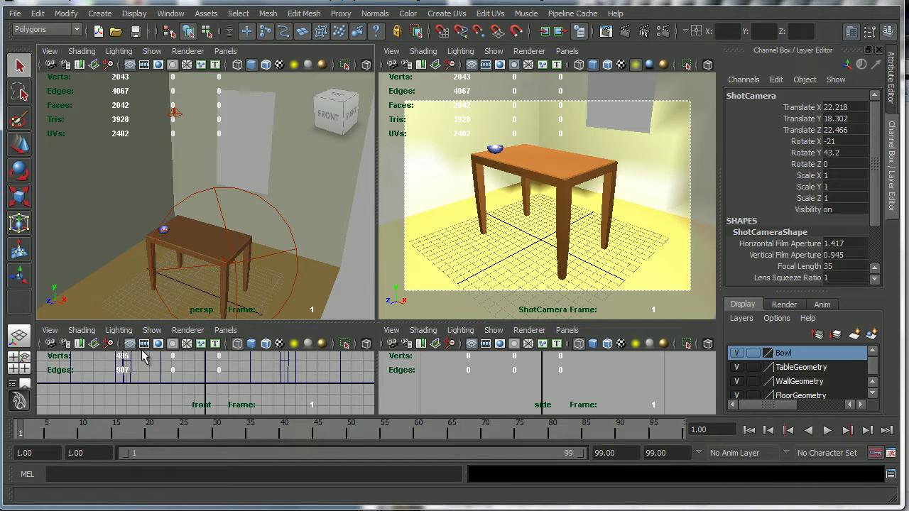
{"action": "key", "text": "s"}
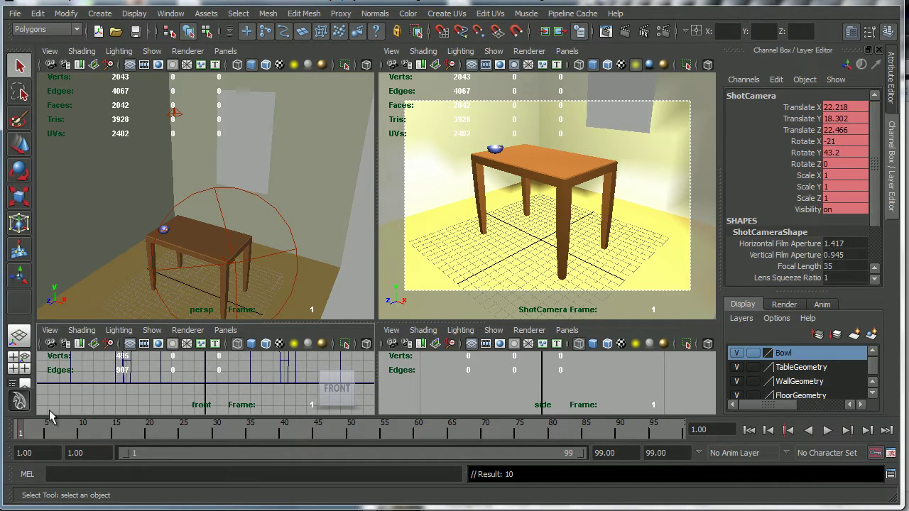
Step: Go to frame 99 and move ShotCamera toward the table, to about X 11.9 and Y 20.1
{"action": "left_click_drag", "start_coordinate": [21, 435], "coordinate": [683, 434]}
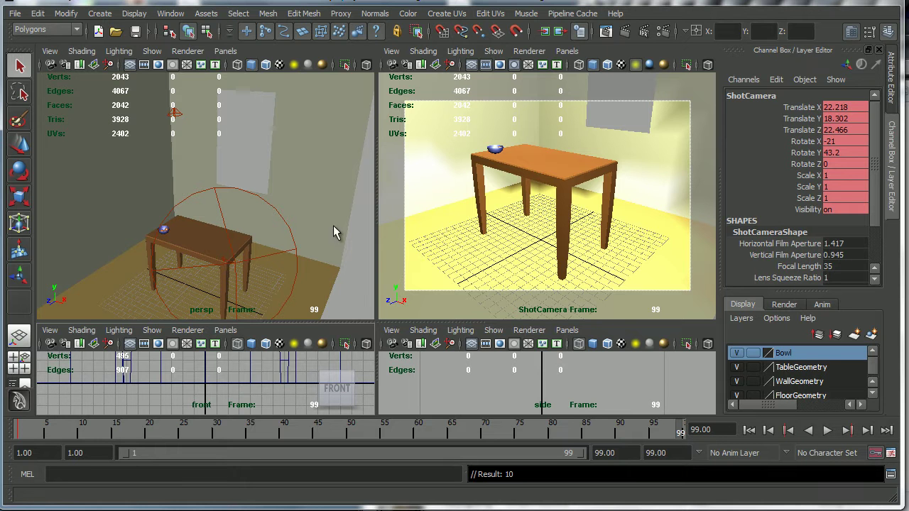
{"action": "left_click_drag", "start_coordinate": [236, 259], "coordinate": [245, 211], "text": "alt"}
{"action": "mouse_move", "coordinate": [270, 244]}
{"action": "left_mouse_down", "text": "alt"}
{"action": "mouse_move", "coordinate": [220, 207]}
{"action": "mouse_move", "coordinate": [262, 237]}
{"action": "left_mouse_up", "text": "alt"}
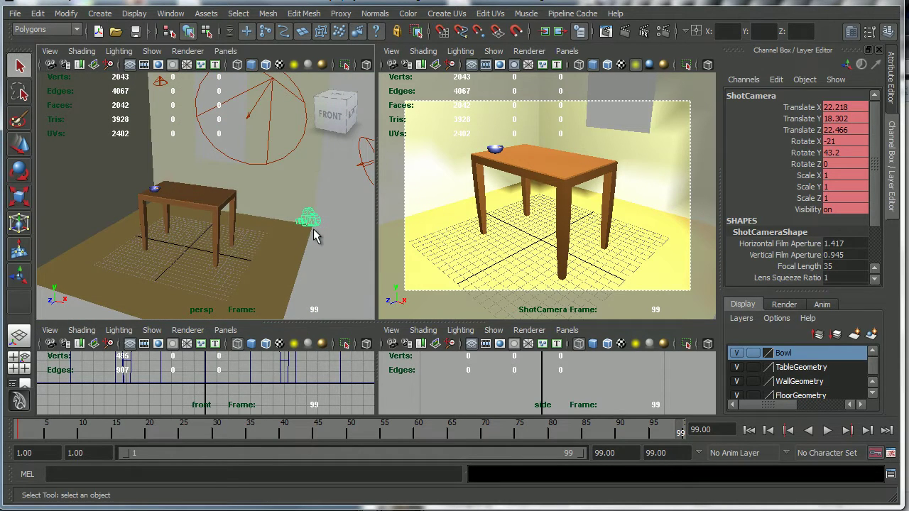
{"action": "key", "text": "w"}
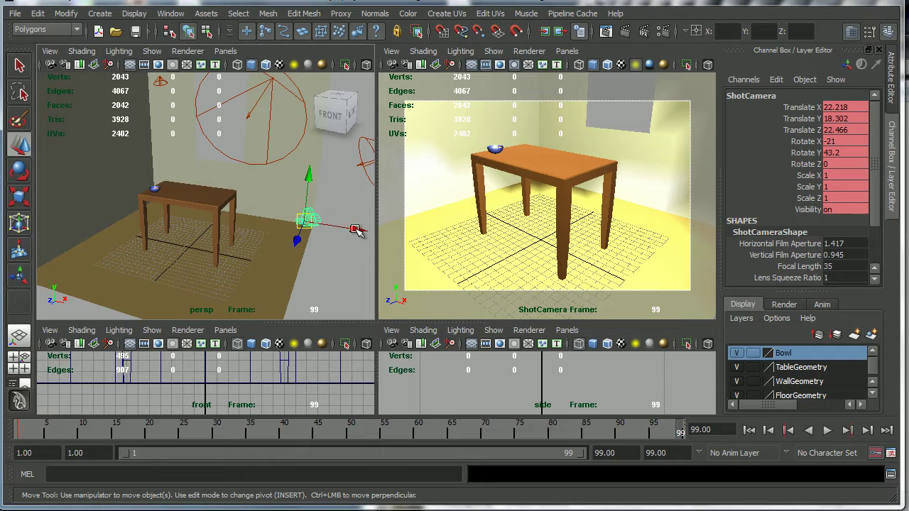
{"action": "left_click_drag", "start_coordinate": [360, 229], "coordinate": [334, 213]}
{"action": "left_click", "coordinate": [326, 160]}
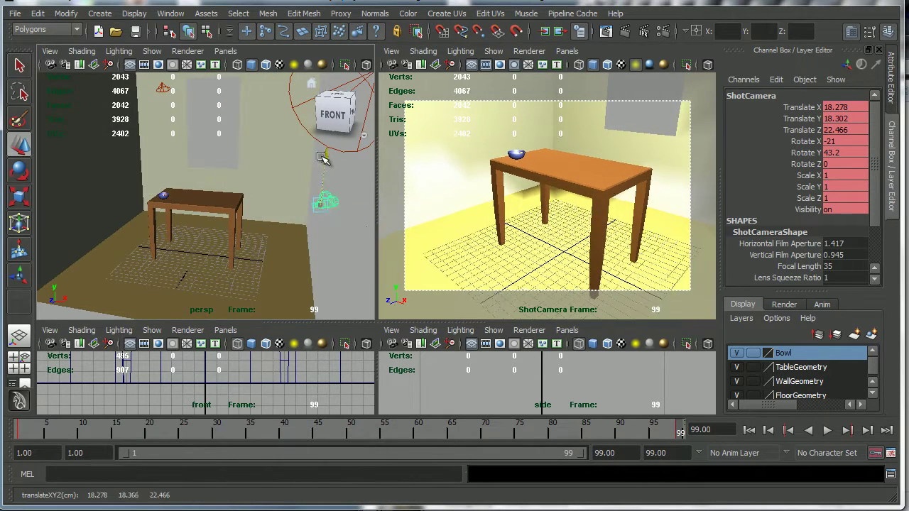
{"action": "middle_click_drag", "start_coordinate": [352, 217], "coordinate": [352, 199]}
{"action": "left_click_drag", "start_coordinate": [353, 199], "coordinate": [247, 226]}
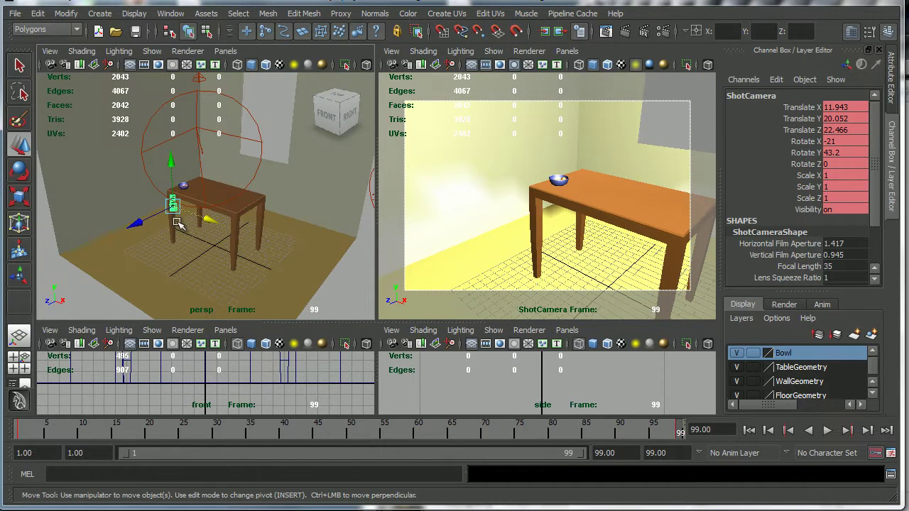
Step: Look through ShotCamera in the perspective view, frame it closely on the fruit bowl and key it at frame 99
{"action": "left_click", "coordinate": [226, 51]}
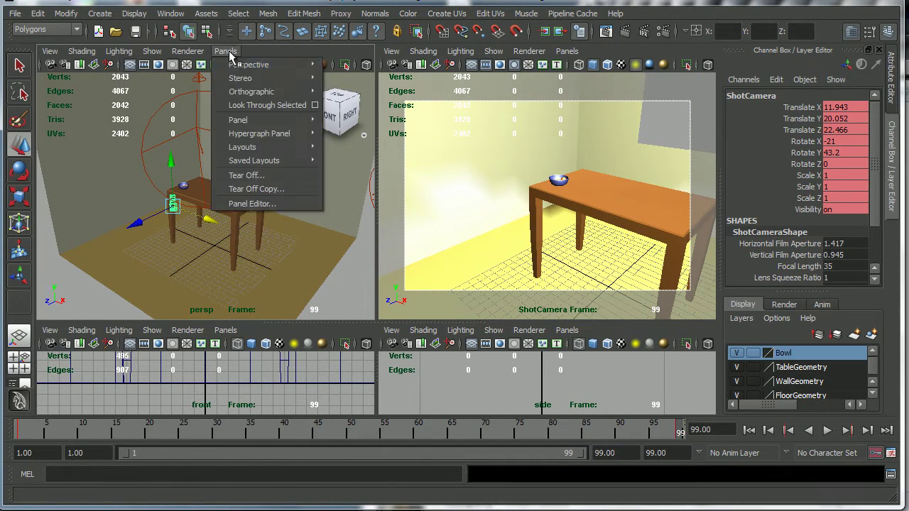
{"action": "left_click", "coordinate": [268, 106]}
{"action": "right_click_drag", "start_coordinate": [213, 213], "coordinate": [246, 219], "text": "alt"}
{"action": "mouse_move", "coordinate": [246, 220]}
{"action": "left_mouse_down", "text": "alt"}
{"action": "mouse_move", "coordinate": [234, 230]}
{"action": "mouse_move", "coordinate": [234, 211]}
{"action": "left_mouse_up", "text": "alt"}
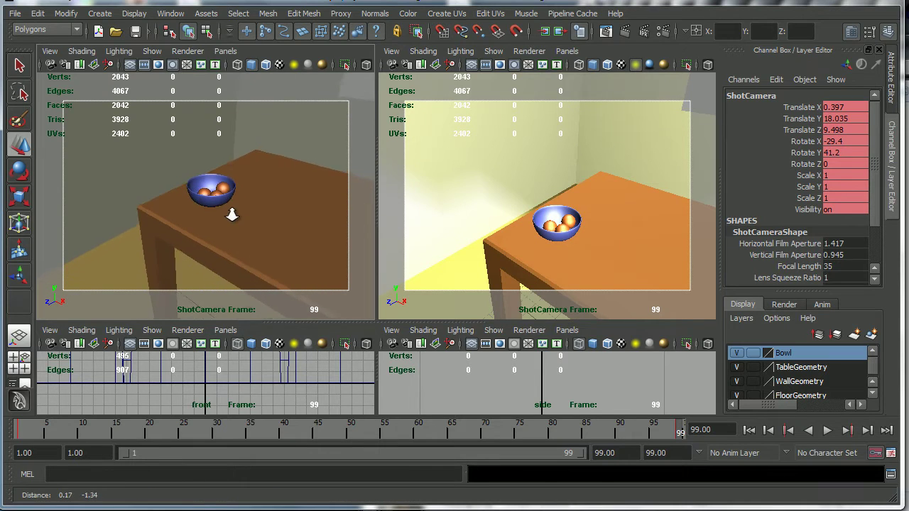
{"action": "right_click_drag", "start_coordinate": [234, 211], "coordinate": [246, 217], "text": "alt"}
{"action": "left_click_drag", "start_coordinate": [246, 217], "coordinate": [220, 230], "text": "alt"}
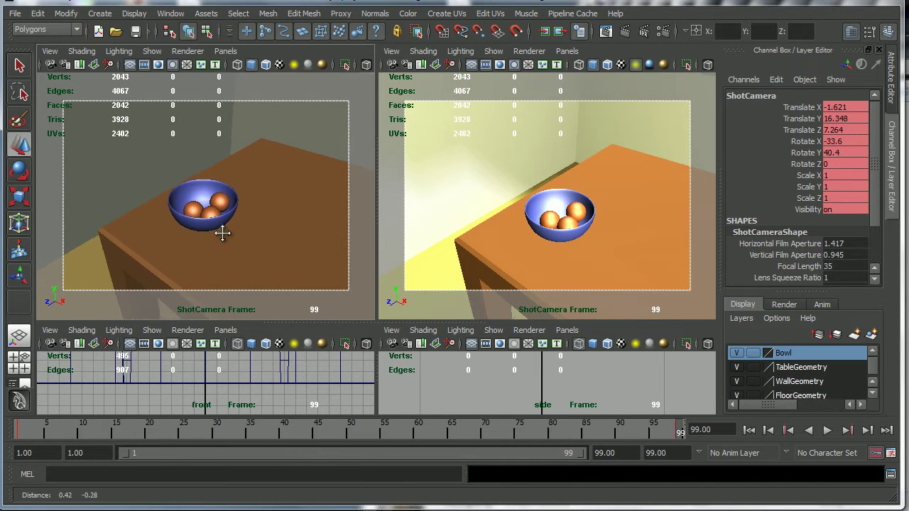
{"action": "middle_click_drag", "start_coordinate": [220, 237], "coordinate": [220, 230], "text": "alt"}
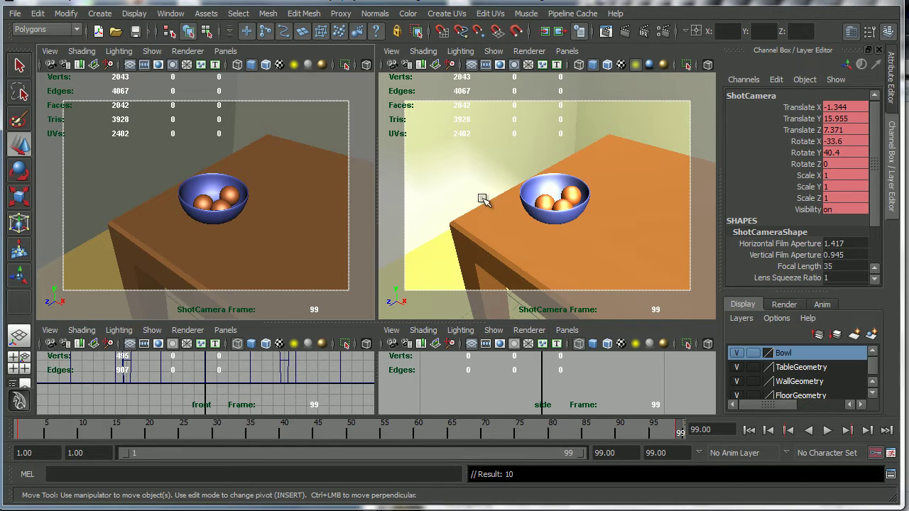
Step: Switch to the saved animation layout that includes the Graph Editor
{"action": "left_click", "coordinate": [172, 14]}
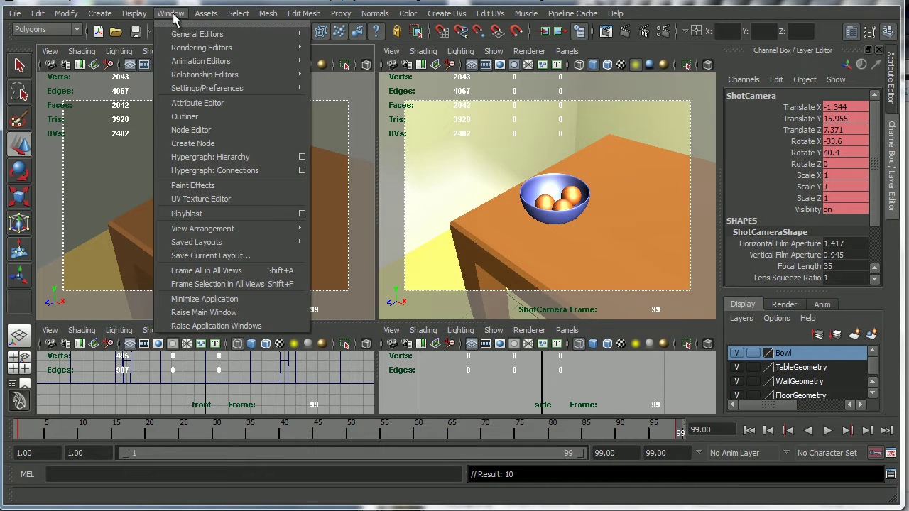
{"action": "mouse_move", "coordinate": [238, 245]}
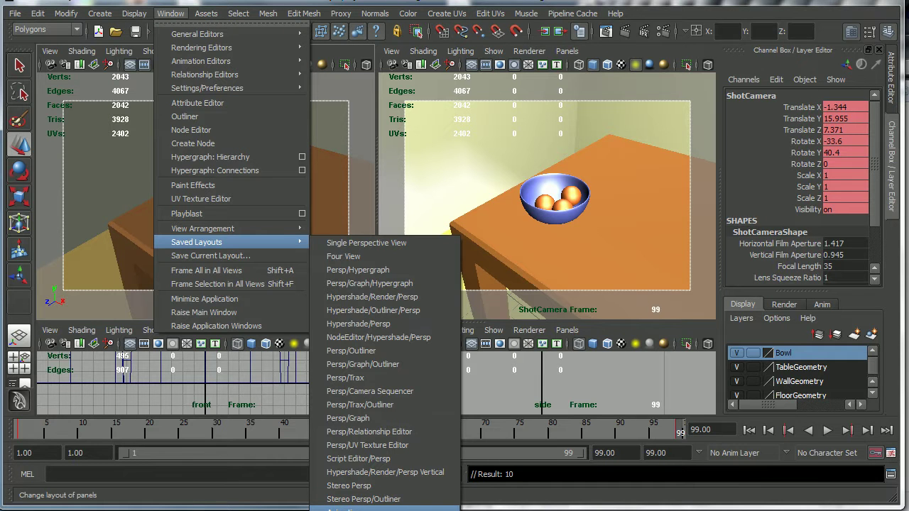
{"action": "left_click", "coordinate": [355, 509]}
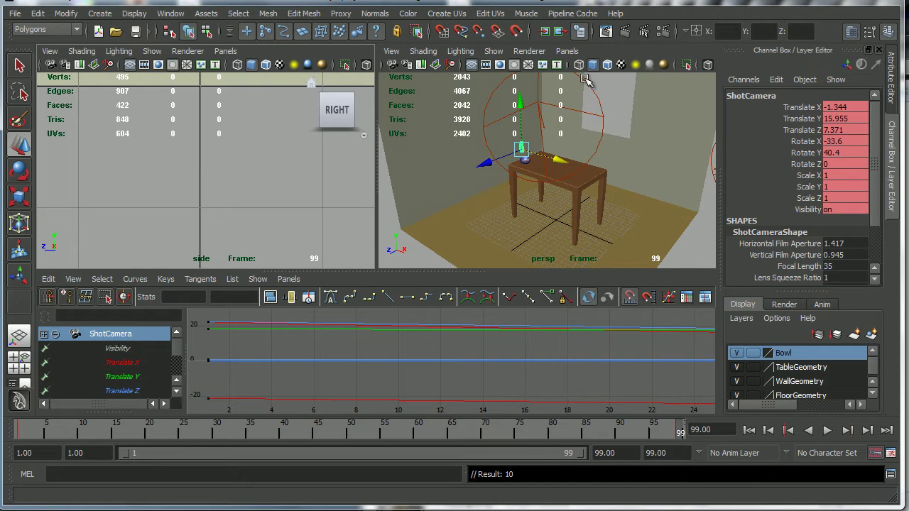
Step: Replace the persp view with ShotCamera and the side view with persp, and enlarge the Graph Editor slightly
{"action": "left_click", "coordinate": [567, 51]}
{"action": "mouse_move", "coordinate": [604, 65]}
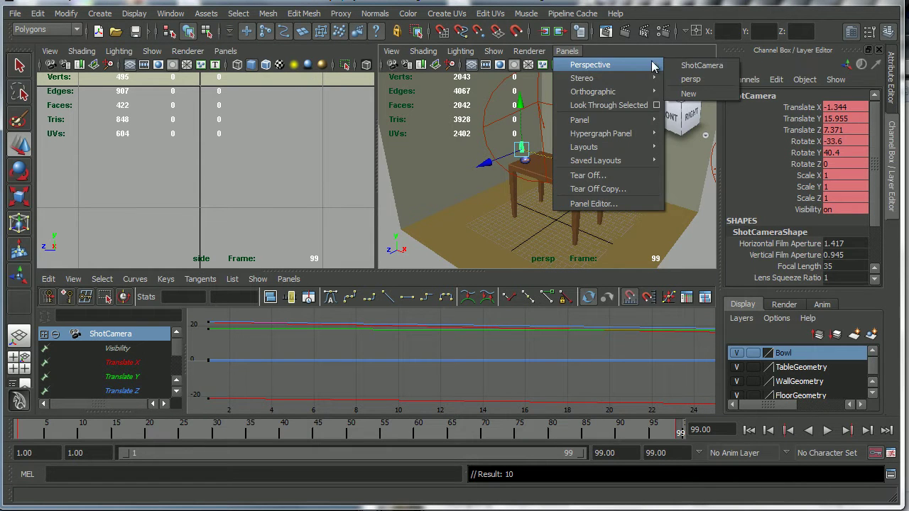
{"action": "left_click", "coordinate": [699, 65]}
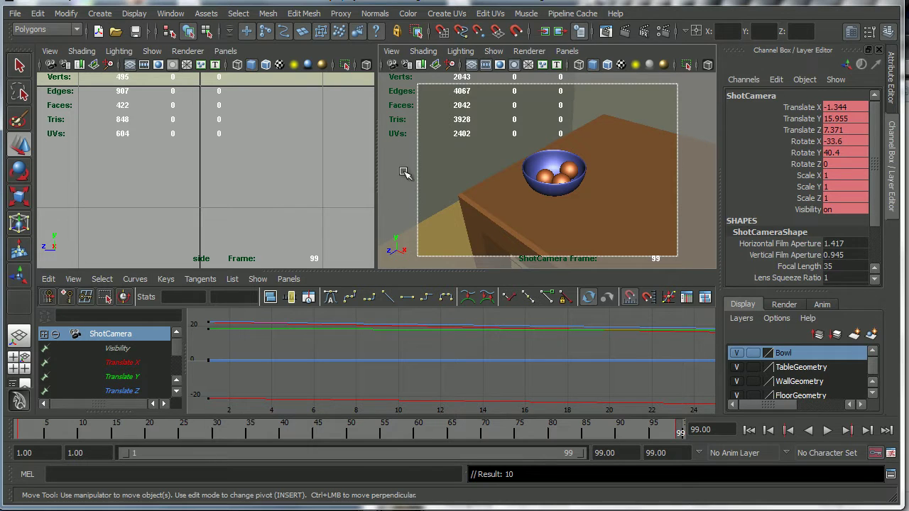
{"action": "left_click", "coordinate": [225, 51]}
{"action": "mouse_move", "coordinate": [248, 64]}
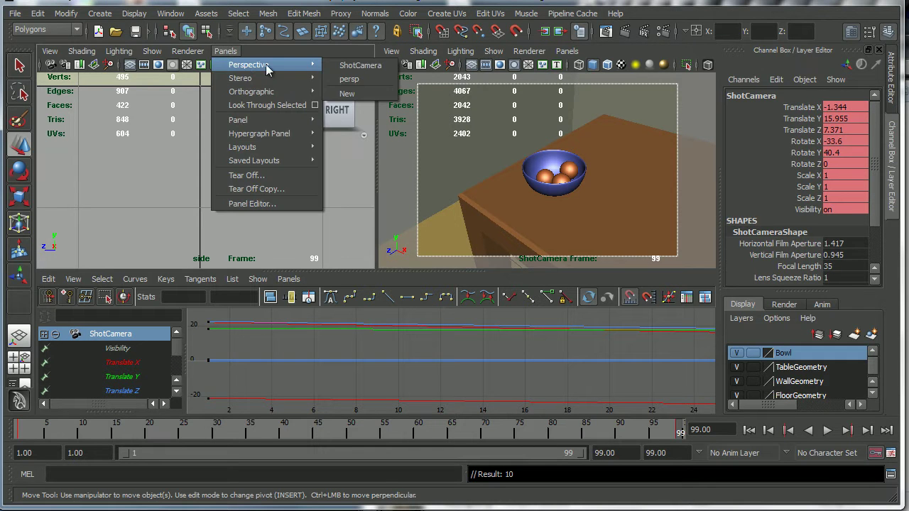
{"action": "left_click", "coordinate": [350, 80]}
{"action": "left_click_drag", "start_coordinate": [270, 199], "coordinate": [248, 210], "text": "alt"}
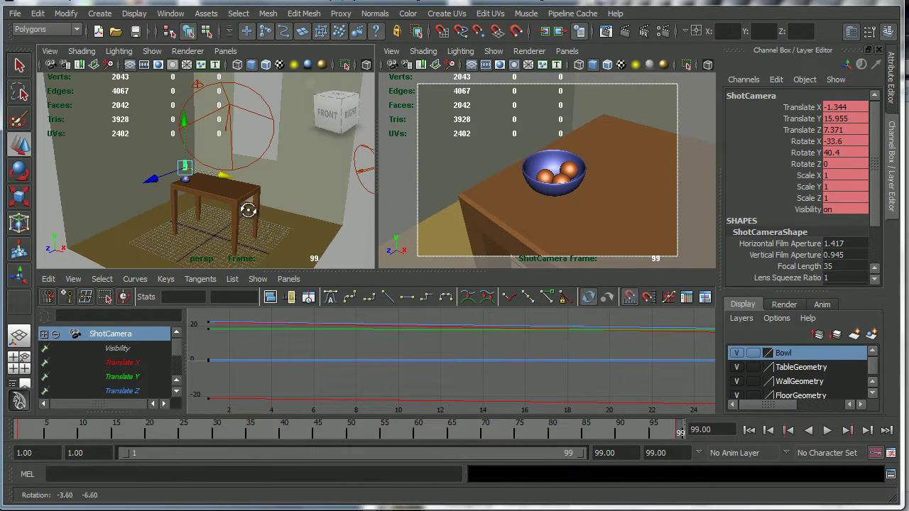
{"action": "left_click_drag", "start_coordinate": [405, 270], "coordinate": [405, 261]}
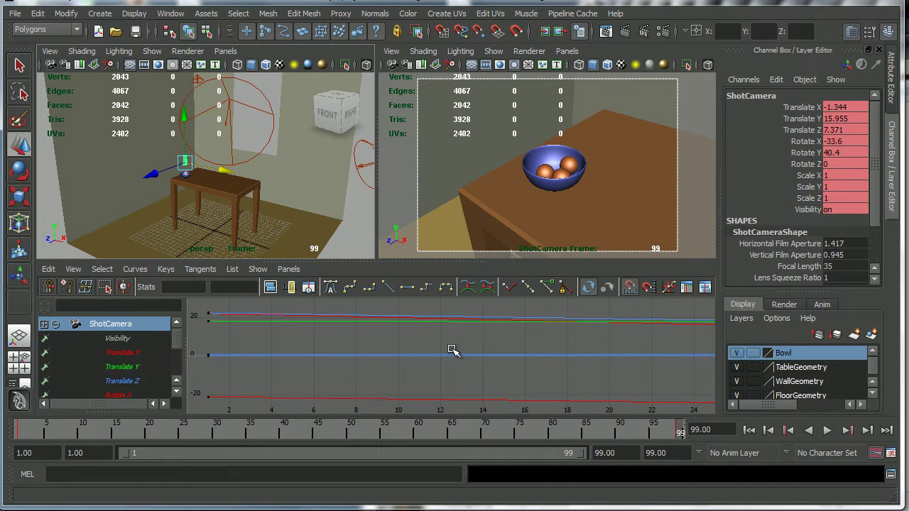
Step: Frame all ShotCamera curves in the Graph Editor and give the keys at frames 99 and 1 flat tangents
{"action": "key", "text": "a"}
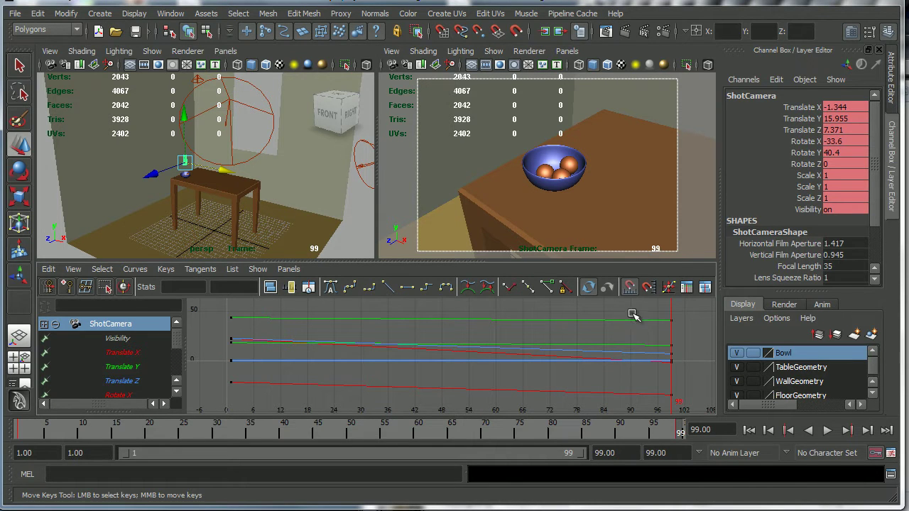
{"action": "left_click_drag", "start_coordinate": [641, 309], "coordinate": [692, 409]}
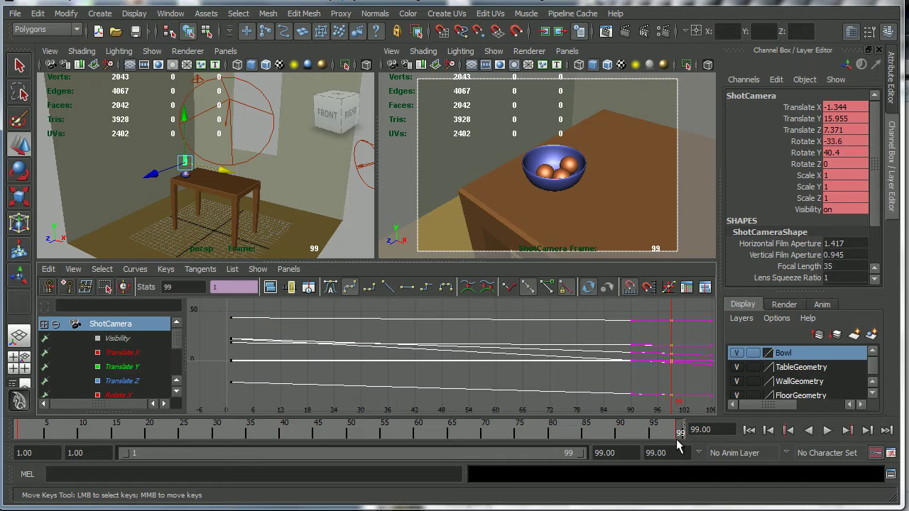
{"action": "left_click", "coordinate": [408, 291]}
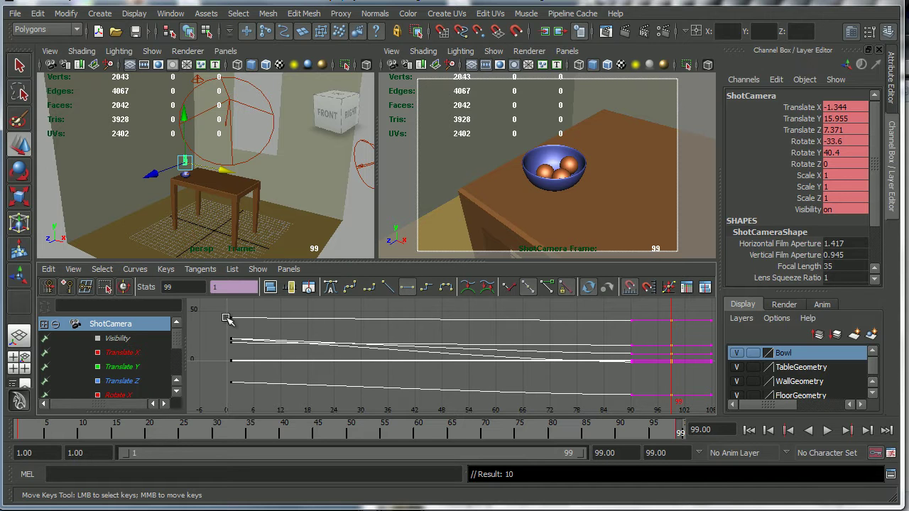
{"action": "left_click_drag", "start_coordinate": [210, 307], "coordinate": [275, 412]}
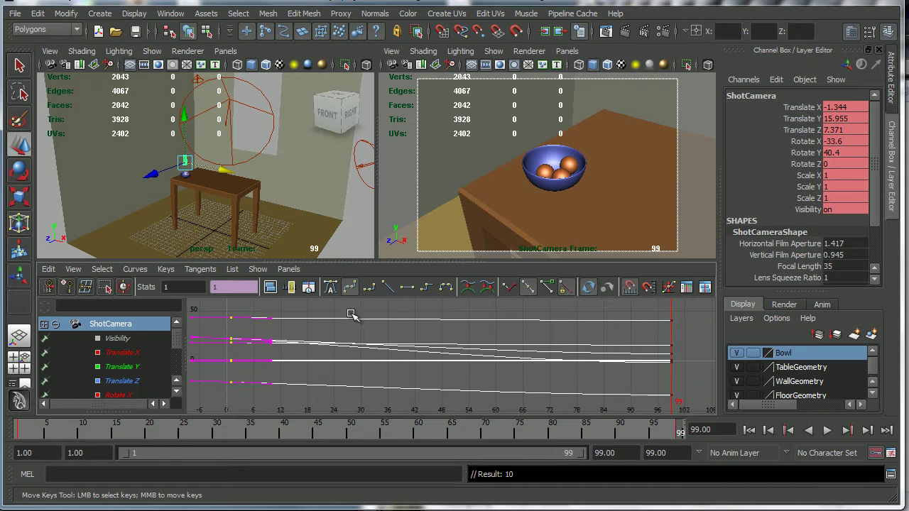
{"action": "left_click", "coordinate": [407, 290]}
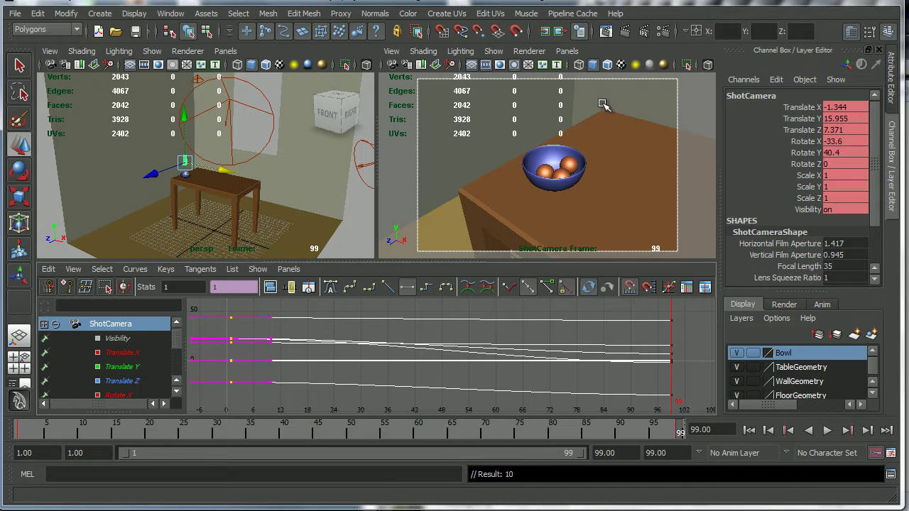
Step: Play the shot from frame 1 through the ShotCamera view, then scrub to frame 99 to check the eased motion
{"action": "left_click", "coordinate": [828, 431]}
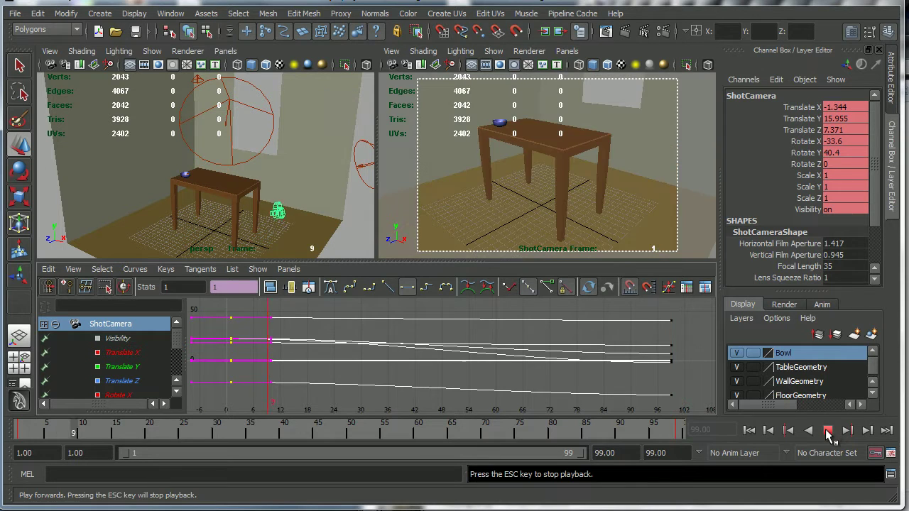
{"action": "left_click", "coordinate": [827, 430]}
{"action": "left_click", "coordinate": [641, 88]}
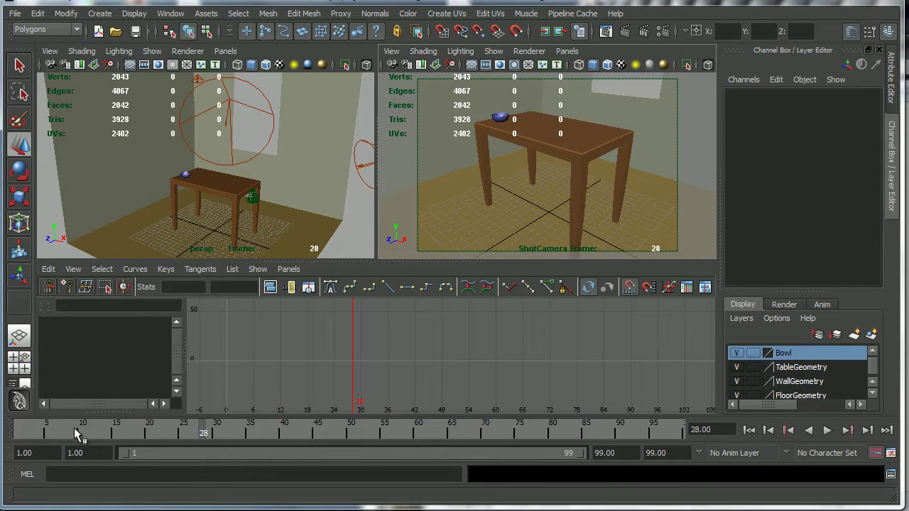
{"action": "left_click_drag", "start_coordinate": [76, 432], "coordinate": [26, 433]}
{"action": "left_click", "coordinate": [828, 431]}
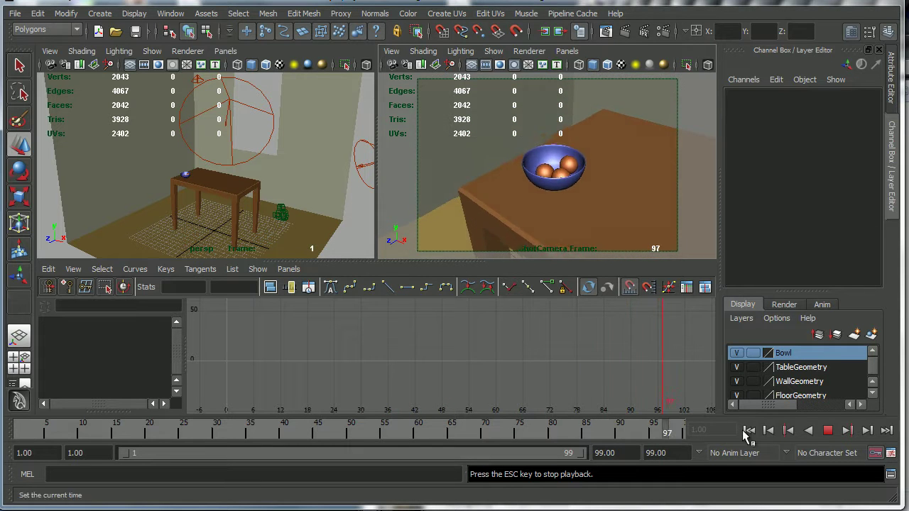
{"action": "left_click", "coordinate": [829, 431]}
{"action": "left_click_drag", "start_coordinate": [604, 436], "coordinate": [690, 436]}
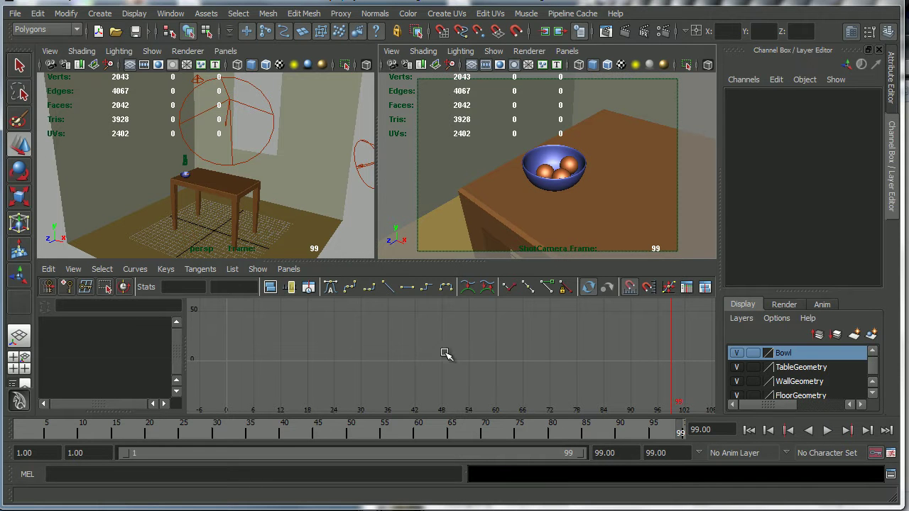
Step: Select ShotCamera in the perspective view and scrub the timeline to frame 99 to examine its path and curves
{"action": "right_click_drag", "start_coordinate": [315, 180], "coordinate": [257, 194], "text": "alt"}
{"action": "left_click_drag", "start_coordinate": [257, 194], "coordinate": [280, 189], "text": "alt"}
{"action": "right_click_drag", "start_coordinate": [280, 189], "coordinate": [319, 210], "text": "alt"}
{"action": "left_click", "coordinate": [235, 154]}
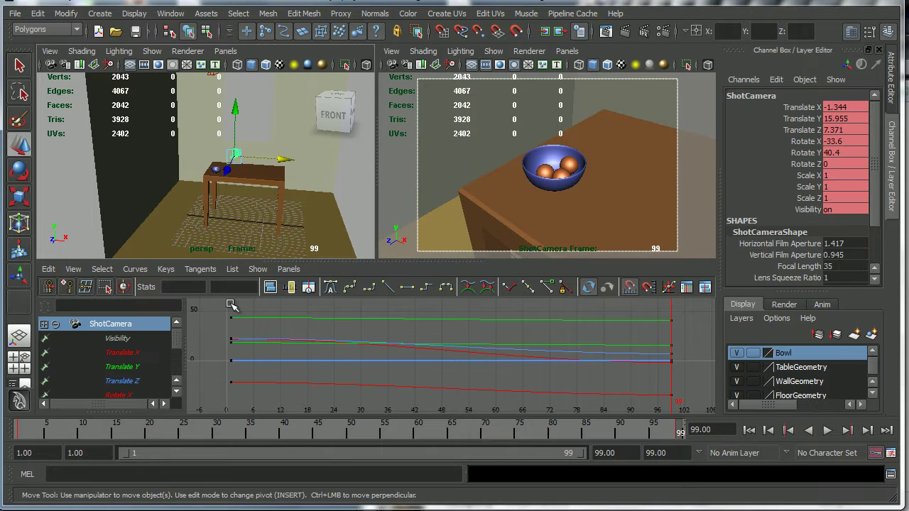
{"action": "left_click_drag", "start_coordinate": [462, 437], "coordinate": [686, 432]}
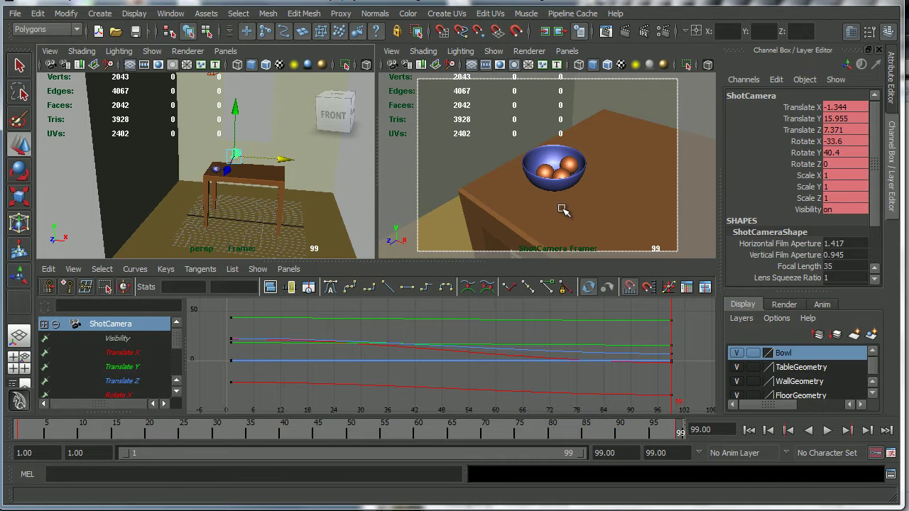
Step: Play the animation in the perspective view and again through the ShotCamera view to compare the movement
{"action": "left_click", "coordinate": [828, 430]}
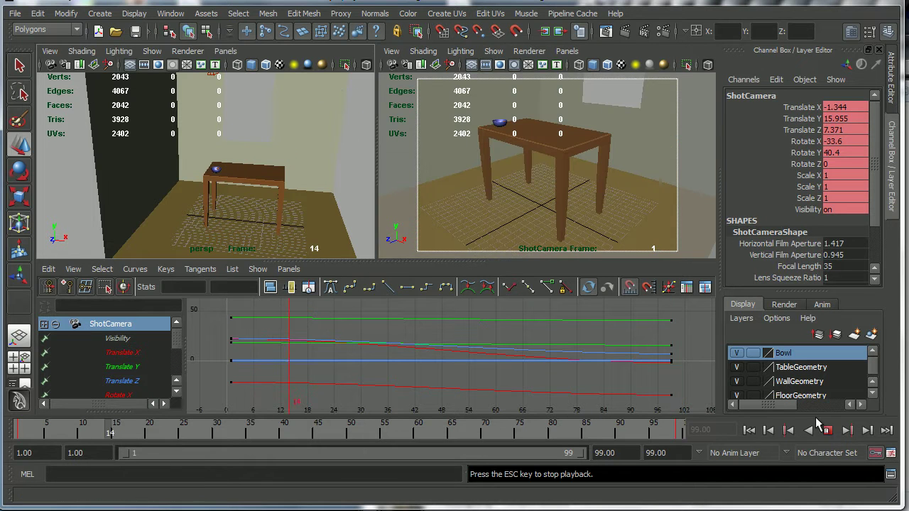
{"action": "left_click", "coordinate": [828, 430]}
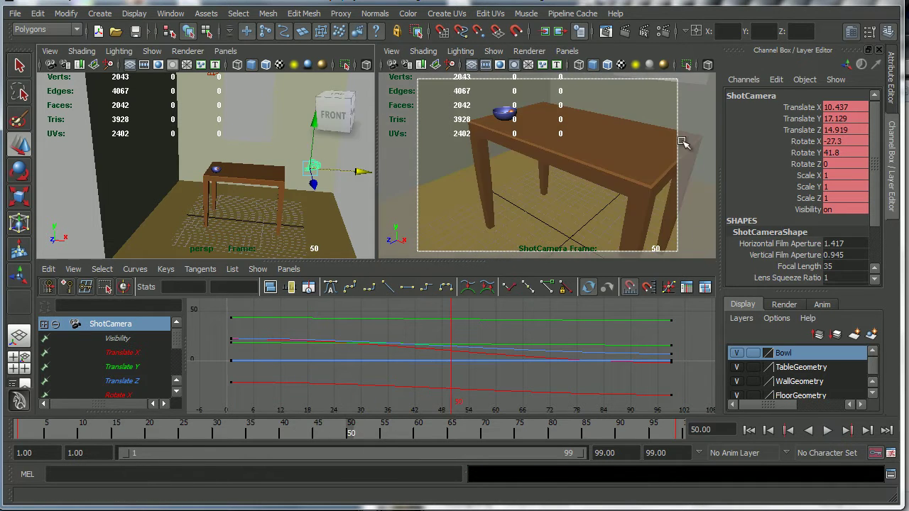
{"action": "left_click", "coordinate": [828, 431]}
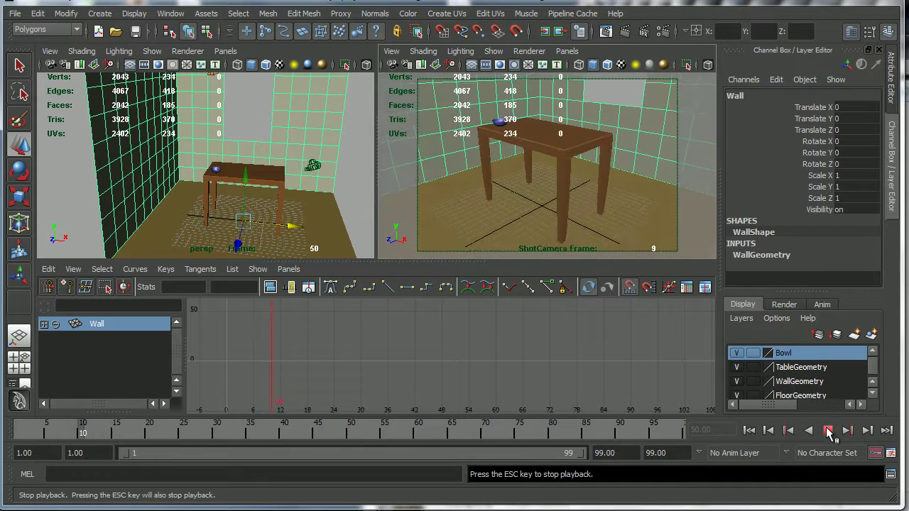
{"action": "left_click", "coordinate": [828, 432]}
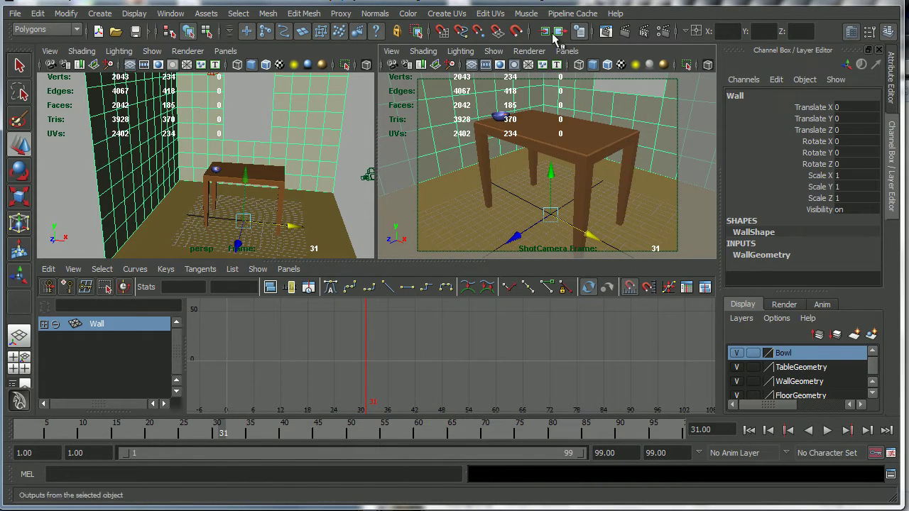
Step: Open the render settings, enlarge the window to read the full output path, and close it
{"action": "left_click", "coordinate": [663, 32]}
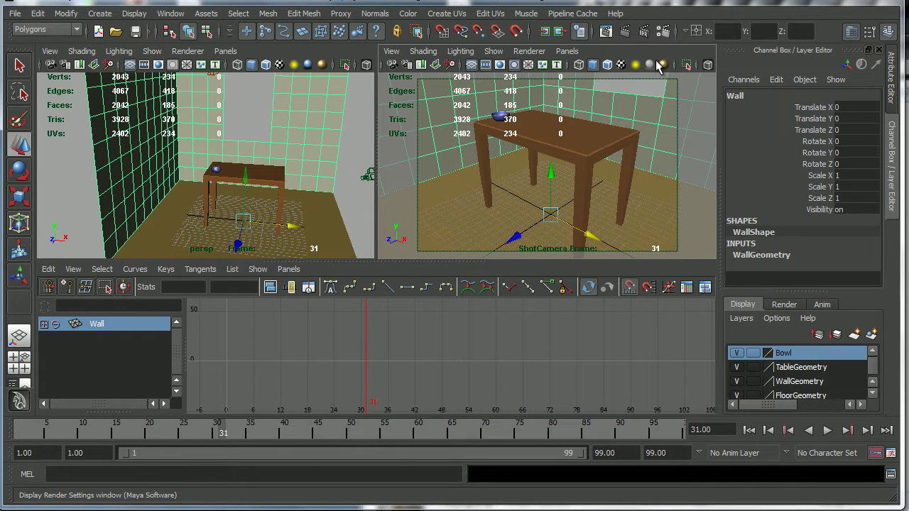
{"action": "left_click_drag", "start_coordinate": [443, 106], "coordinate": [298, 45]}
{"action": "left_click_drag", "start_coordinate": [412, 370], "coordinate": [467, 359]}
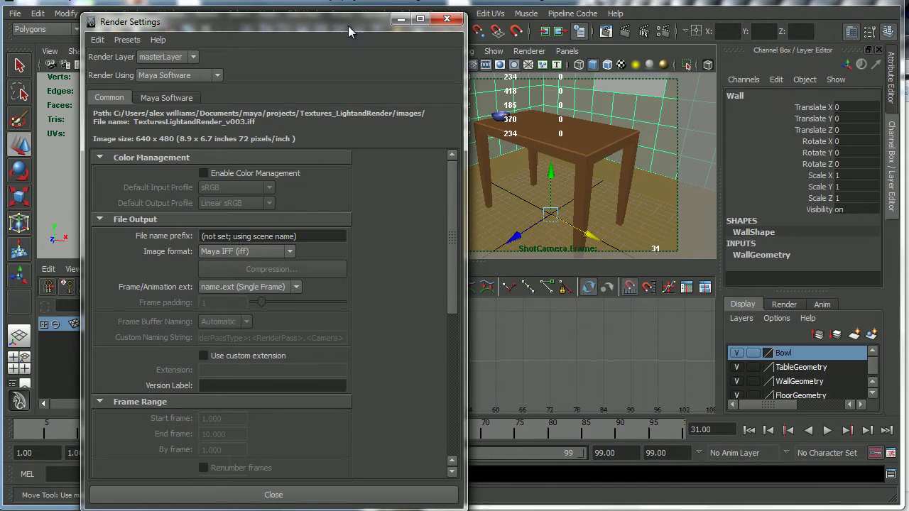
{"action": "left_click_drag", "start_coordinate": [349, 26], "coordinate": [347, 18]}
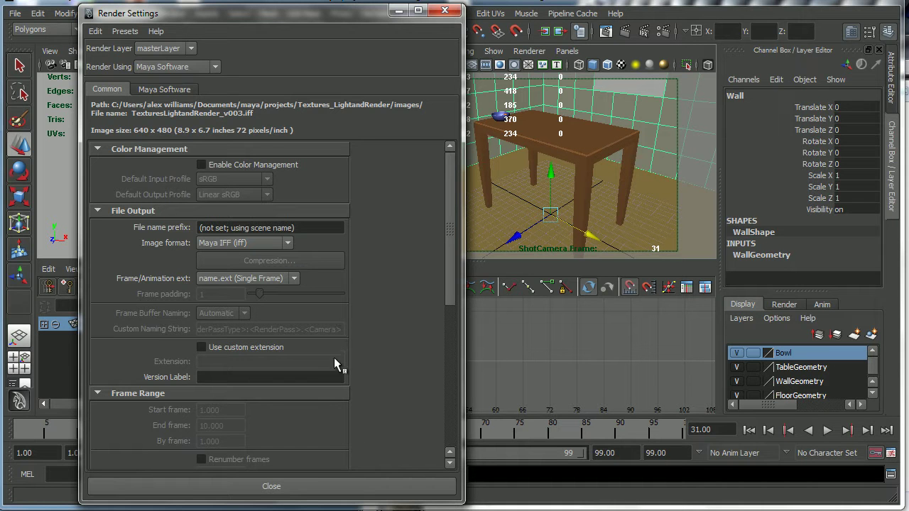
{"action": "left_click", "coordinate": [316, 490]}
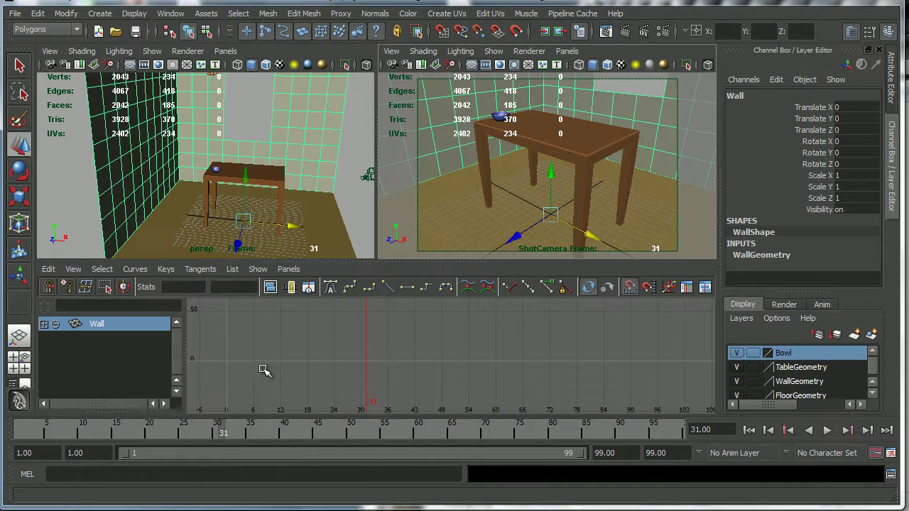
Step: Set the current project to Textures_LightandRender
{"action": "left_click", "coordinate": [15, 16]}
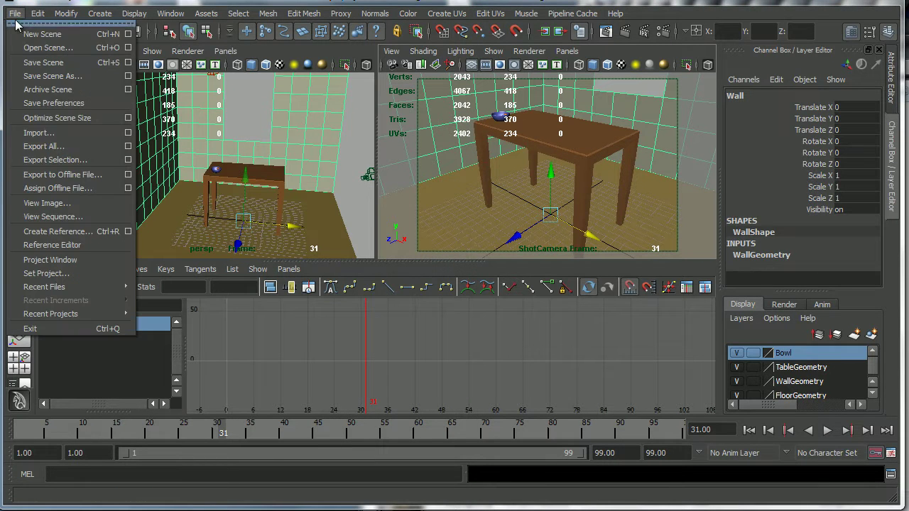
{"action": "left_click", "coordinate": [75, 273]}
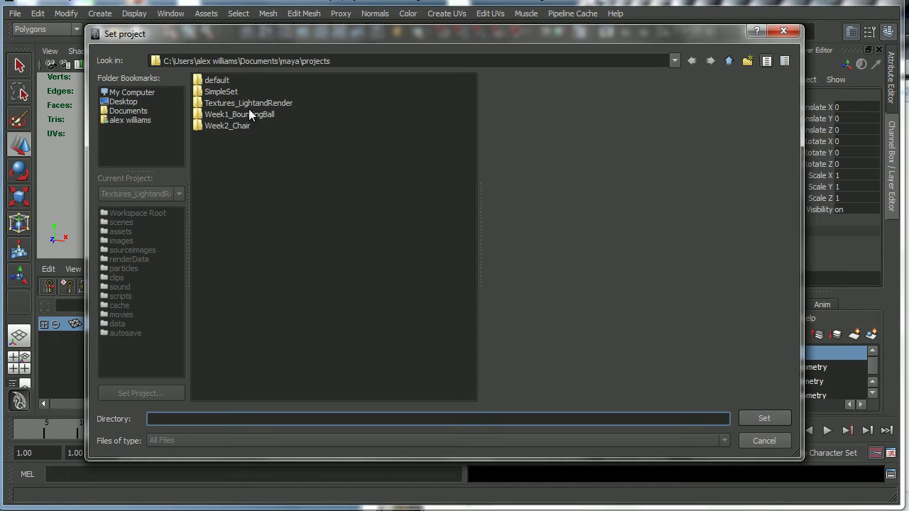
{"action": "left_click", "coordinate": [251, 102]}
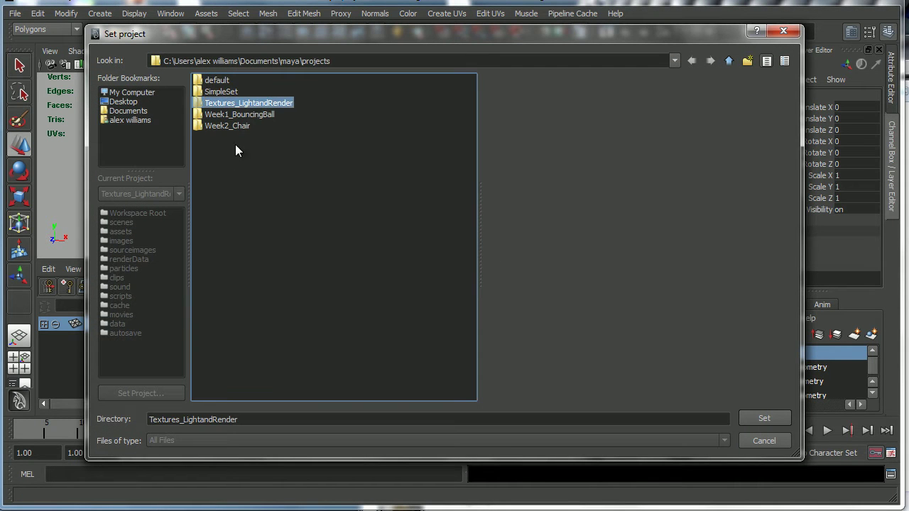
{"action": "left_click", "coordinate": [758, 418]}
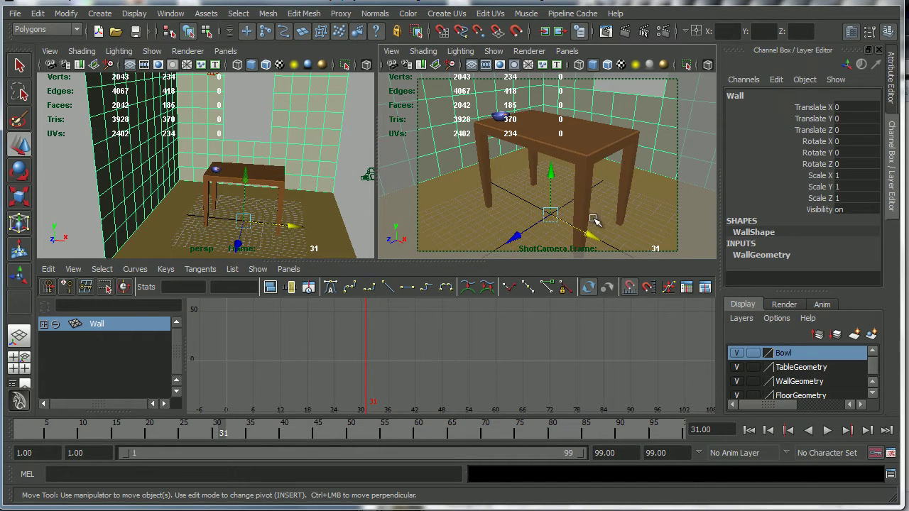
Step: Reopen the render settings, widen the window to show the full path and keep Maya Software as the renderer
{"action": "left_click", "coordinate": [663, 32]}
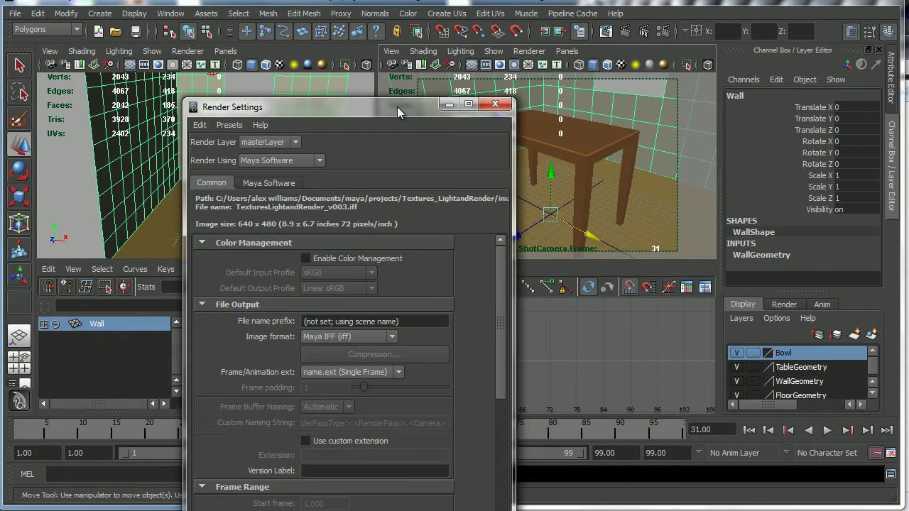
{"action": "left_click_drag", "start_coordinate": [313, 105], "coordinate": [194, 26]}
{"action": "left_click_drag", "start_coordinate": [393, 351], "coordinate": [437, 352]}
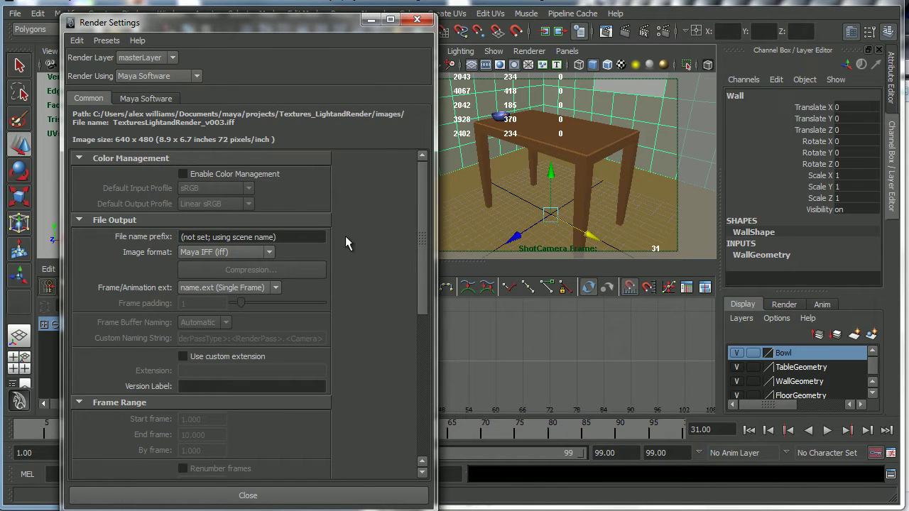
{"action": "left_click", "coordinate": [197, 77]}
{"action": "left_click", "coordinate": [194, 81]}
Step: Set the image format of the rendered output to Tiff (tif)
{"action": "mouse_move", "coordinate": [423, 192]}
{"action": "left_mouse_down"}
{"action": "mouse_move", "coordinate": [416, 213]}
{"action": "mouse_move", "coordinate": [424, 192]}
{"action": "left_mouse_up"}
{"action": "left_click_drag", "start_coordinate": [422, 202], "coordinate": [423, 223]}
{"action": "left_click", "coordinate": [268, 210]}
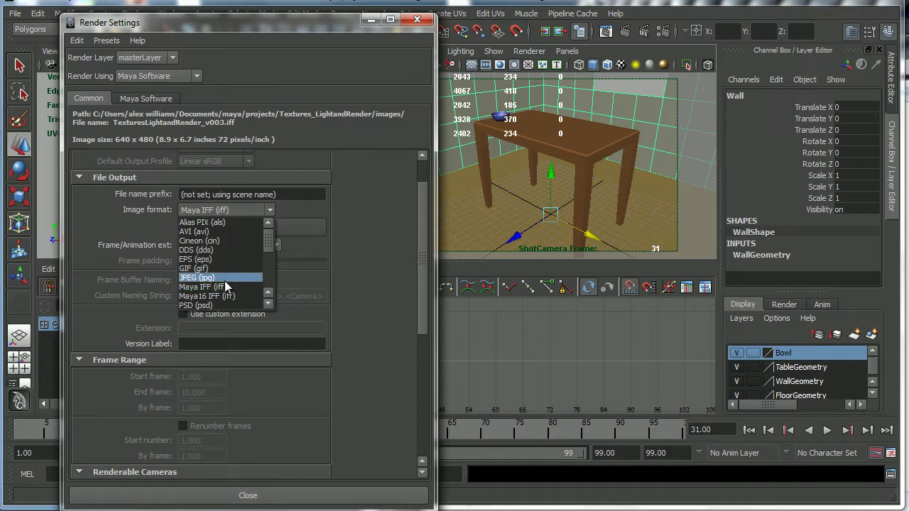
{"action": "left_click_drag", "start_coordinate": [271, 241], "coordinate": [269, 277]}
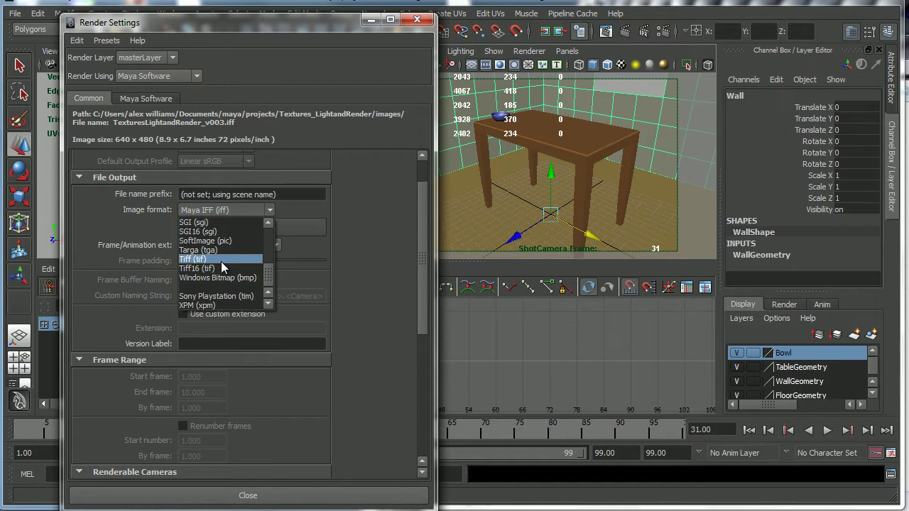
{"action": "left_click", "coordinate": [221, 260]}
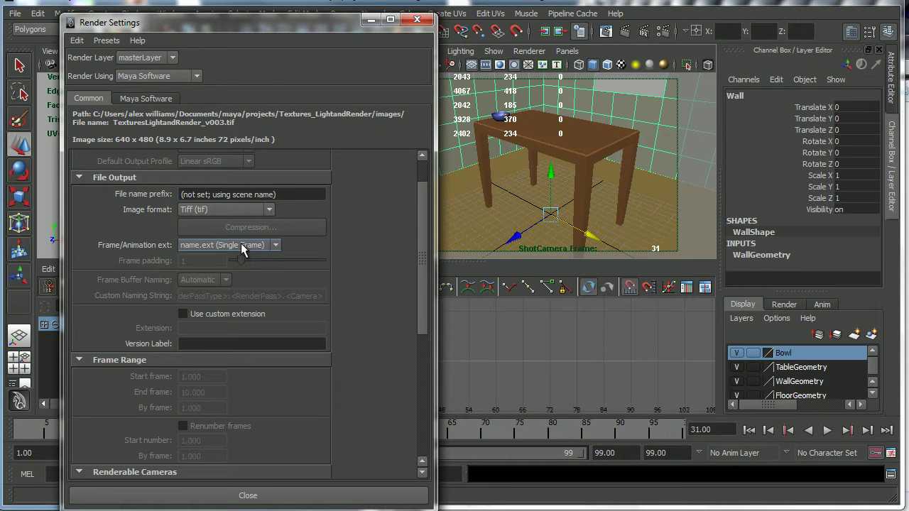
Step: Set the frame/animation extension to name.#.ext with a frame padding of 4
{"action": "left_click", "coordinate": [277, 247]}
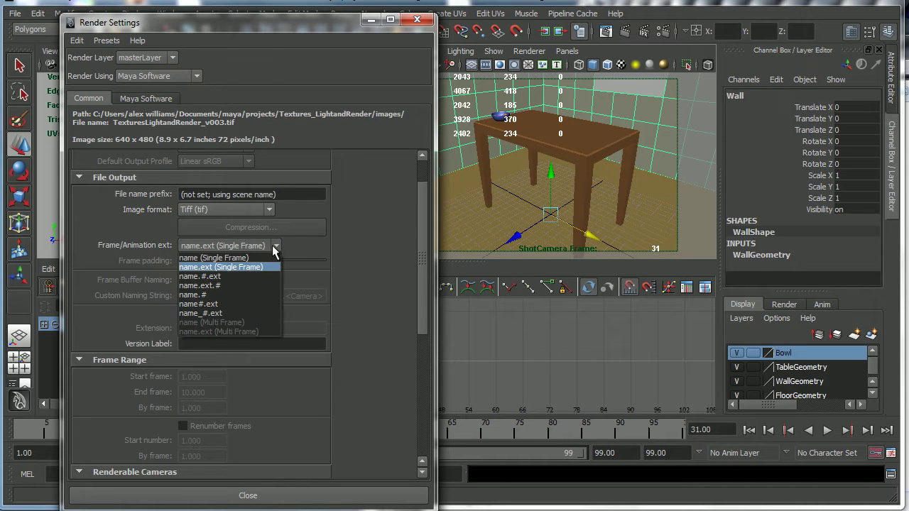
{"action": "left_click", "coordinate": [226, 277]}
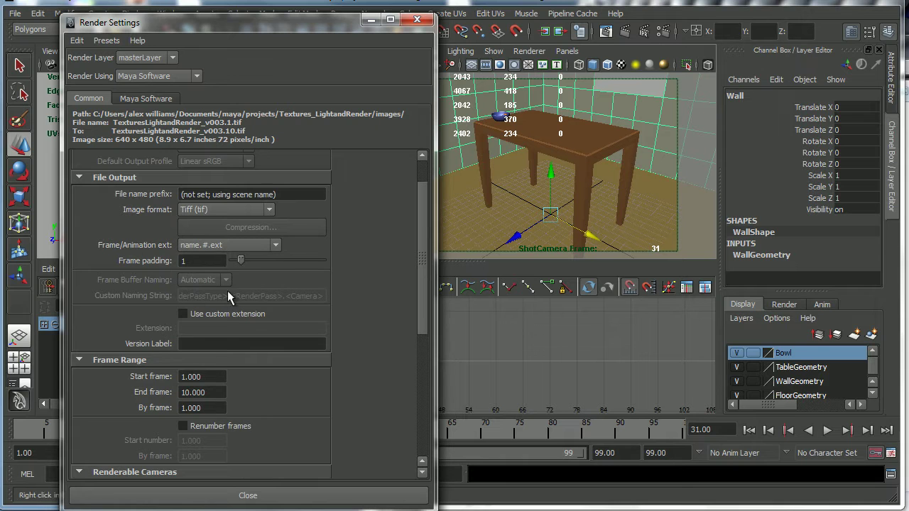
{"action": "left_click", "coordinate": [194, 260]}
{"action": "type", "text": "4"}
Step: Set the end frame of the render range to 99 and choose ShotCamera as the renderable camera
{"action": "left_click_drag", "start_coordinate": [419, 218], "coordinate": [419, 272]}
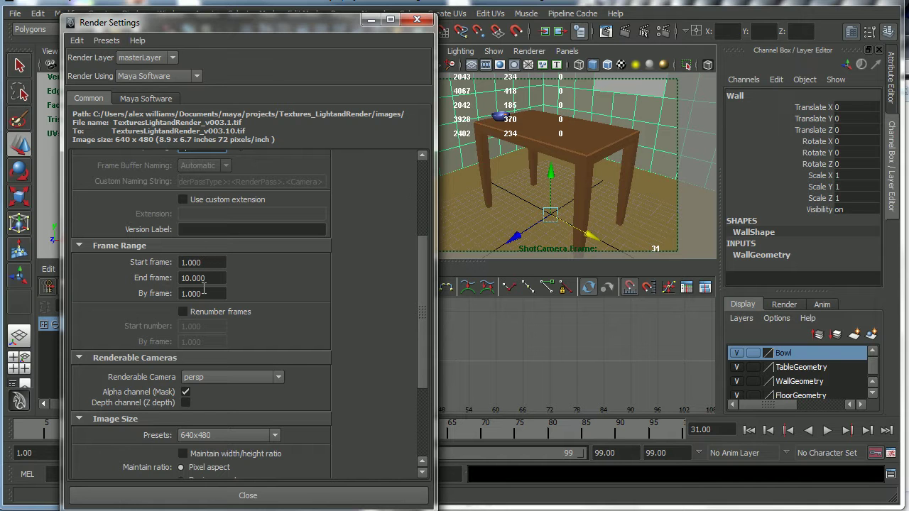
{"action": "left_click_drag", "start_coordinate": [208, 279], "coordinate": [170, 278]}
{"action": "type", "text": "99"}
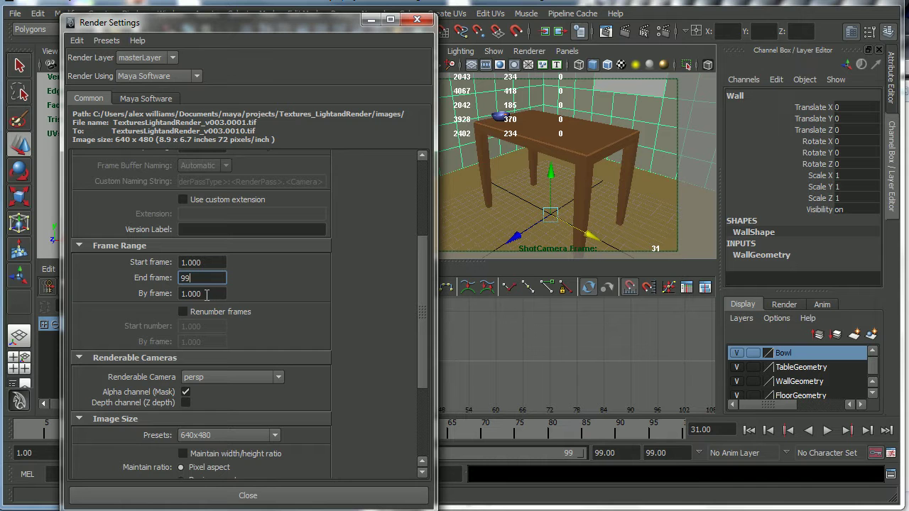
{"action": "left_click_drag", "start_coordinate": [417, 260], "coordinate": [405, 315]}
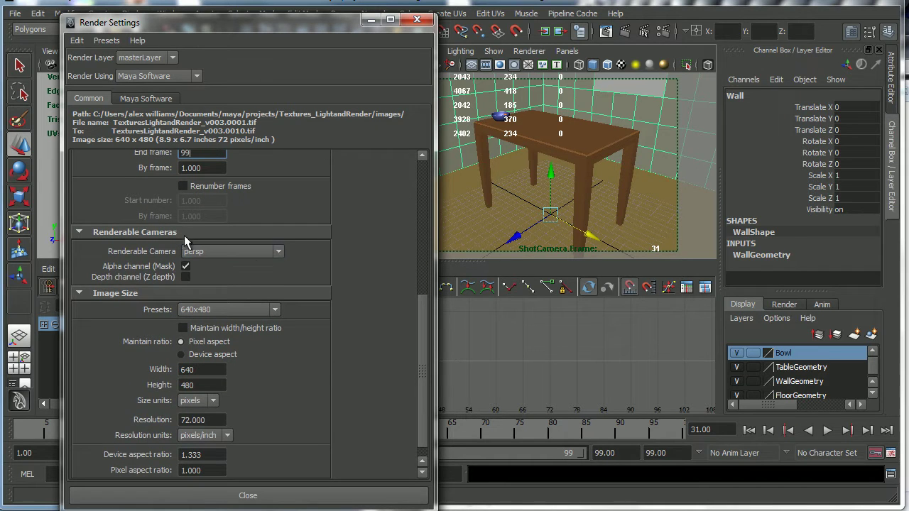
{"action": "key", "text": "Return"}
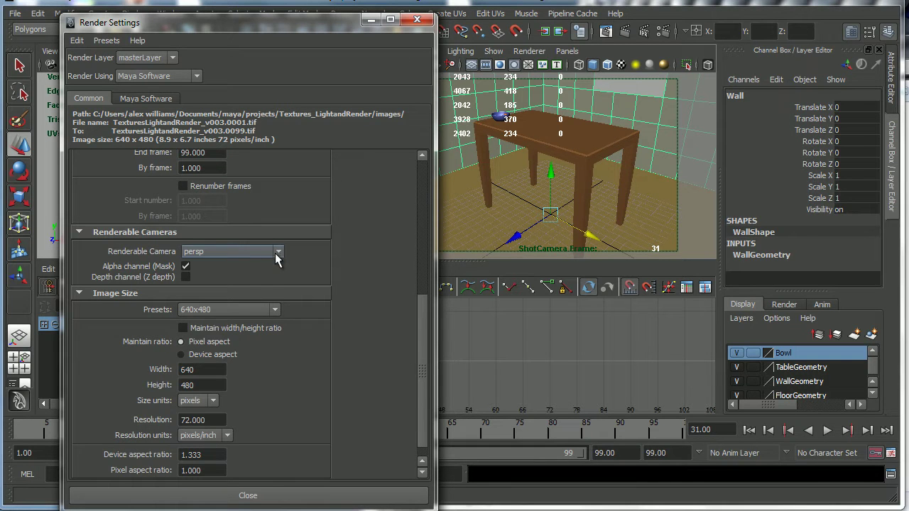
{"action": "left_click", "coordinate": [277, 258]}
{"action": "left_click", "coordinate": [263, 284]}
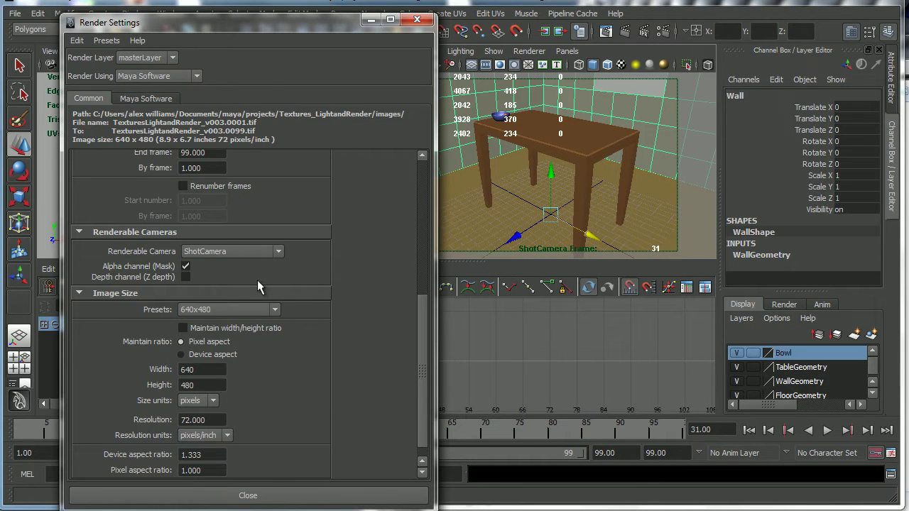
Step: Keep ShotCamera as the renderable camera and set the image size preset to Full 1280/Screen
{"action": "left_click", "coordinate": [277, 253]}
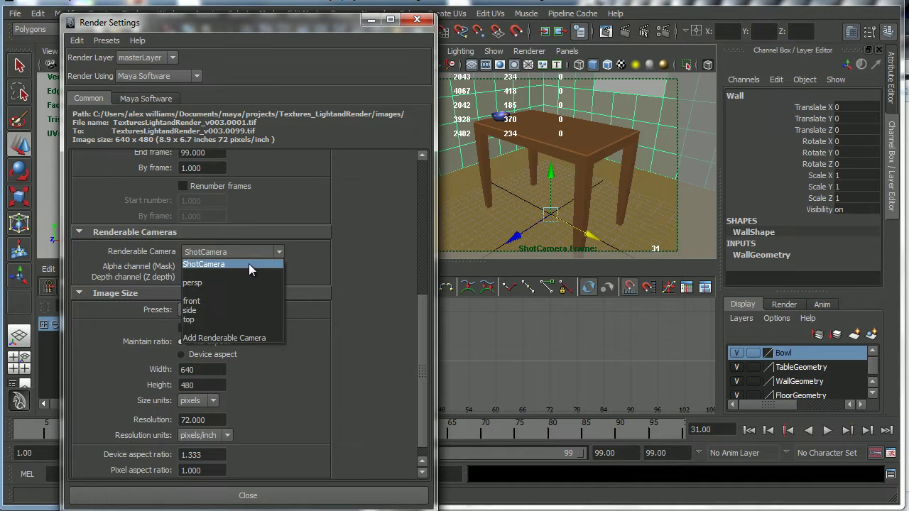
{"action": "left_click", "coordinate": [249, 263]}
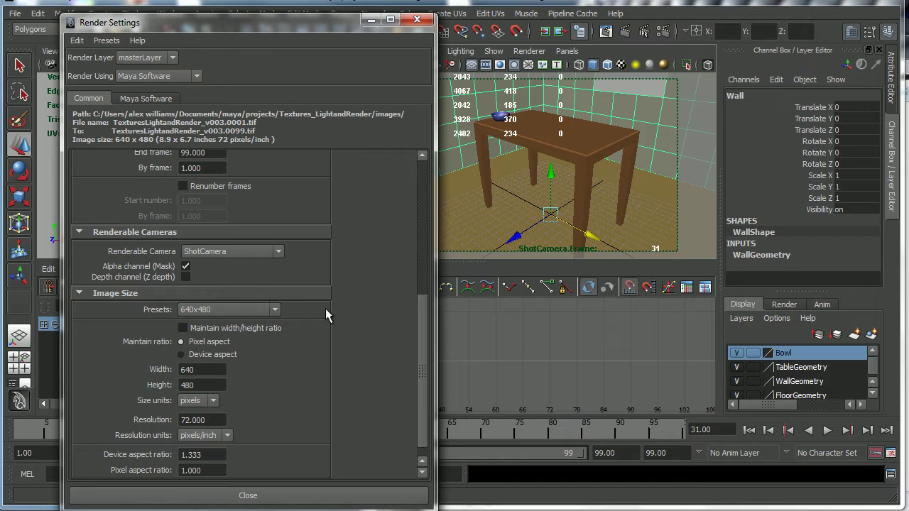
{"action": "left_click", "coordinate": [276, 311]}
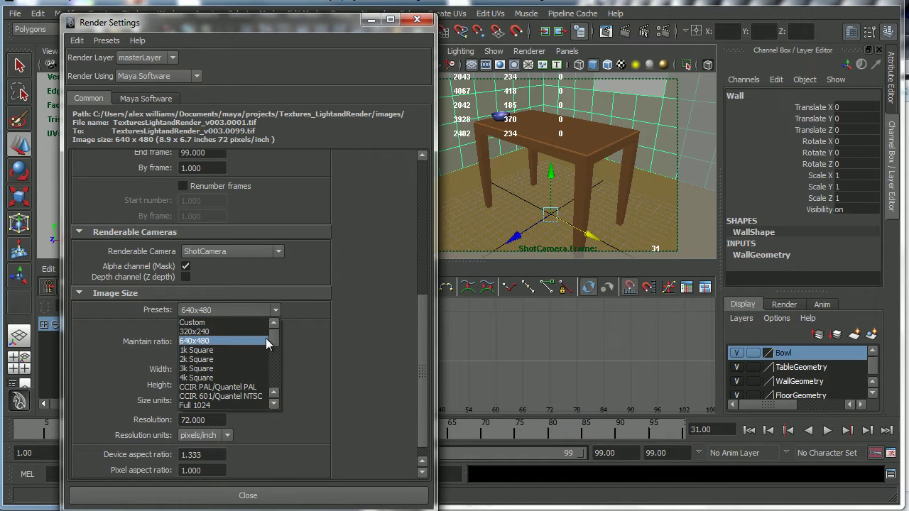
{"action": "mouse_move", "coordinate": [273, 340]}
{"action": "left_mouse_down"}
{"action": "mouse_move", "coordinate": [273, 364]}
{"action": "mouse_move", "coordinate": [272, 350]}
{"action": "left_mouse_up"}
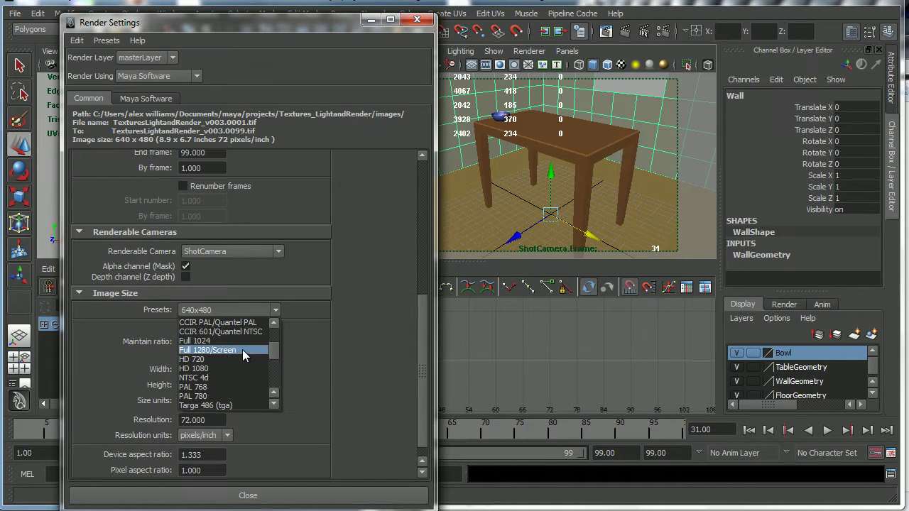
{"action": "left_click", "coordinate": [240, 351]}
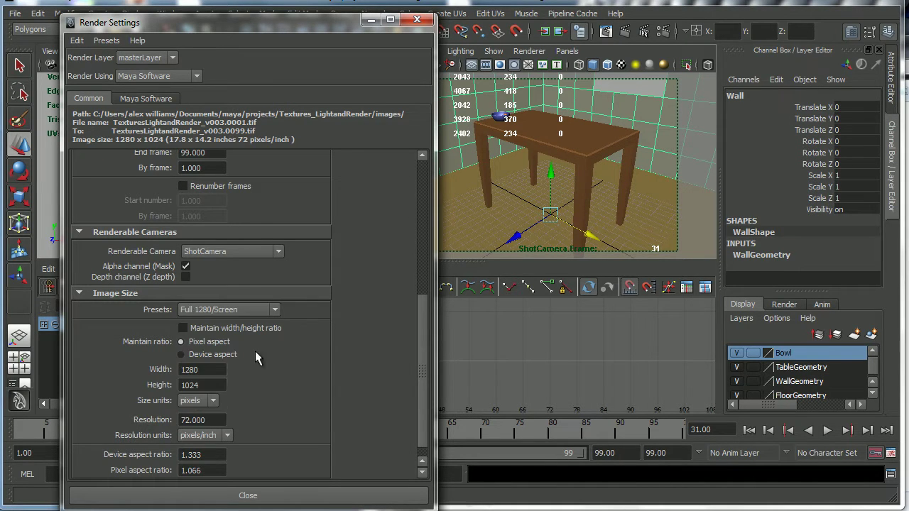
Step: Set the image size preset of the render to Full 1024
{"action": "left_click", "coordinate": [275, 311]}
{"action": "mouse_move", "coordinate": [273, 347]}
{"action": "left_mouse_down"}
{"action": "mouse_move", "coordinate": [275, 336]}
{"action": "mouse_move", "coordinate": [270, 349]}
{"action": "left_mouse_up"}
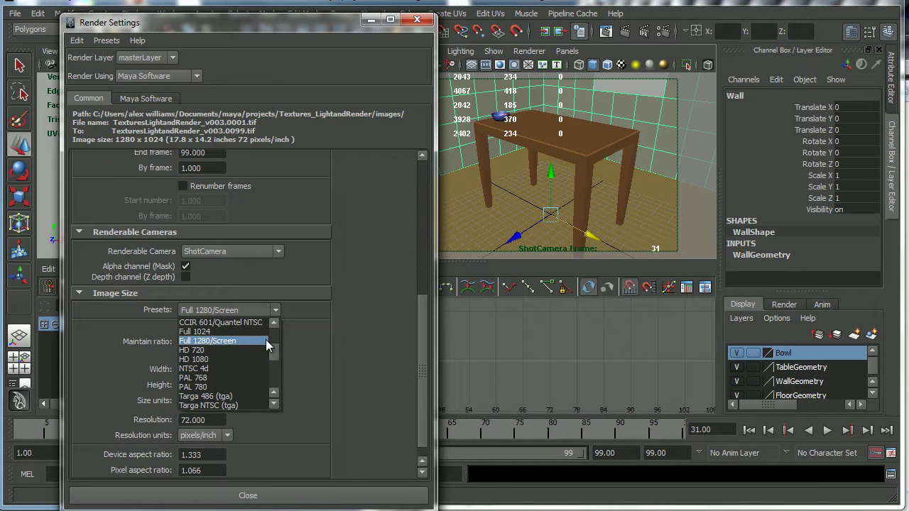
{"action": "left_click", "coordinate": [257, 332]}
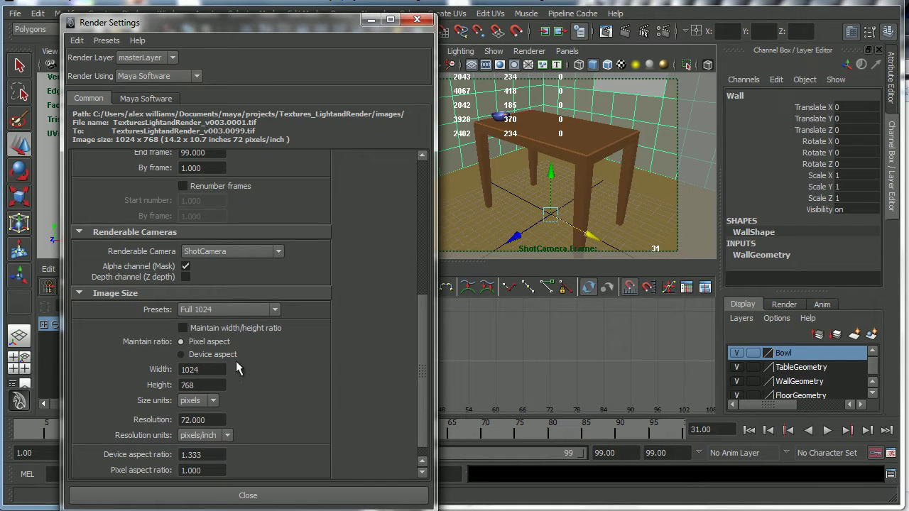
{"action": "left_click", "coordinate": [273, 310]}
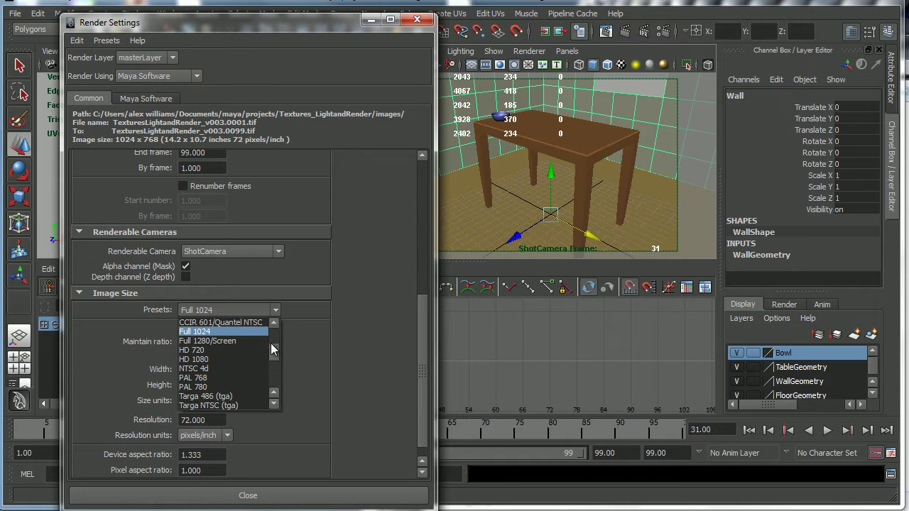
{"action": "scroll", "coordinate": [273, 341], "scroll_direction": "up", "scroll_amount": 5}
{"action": "scroll", "coordinate": [272, 339], "scroll_direction": "down", "scroll_amount": 1}
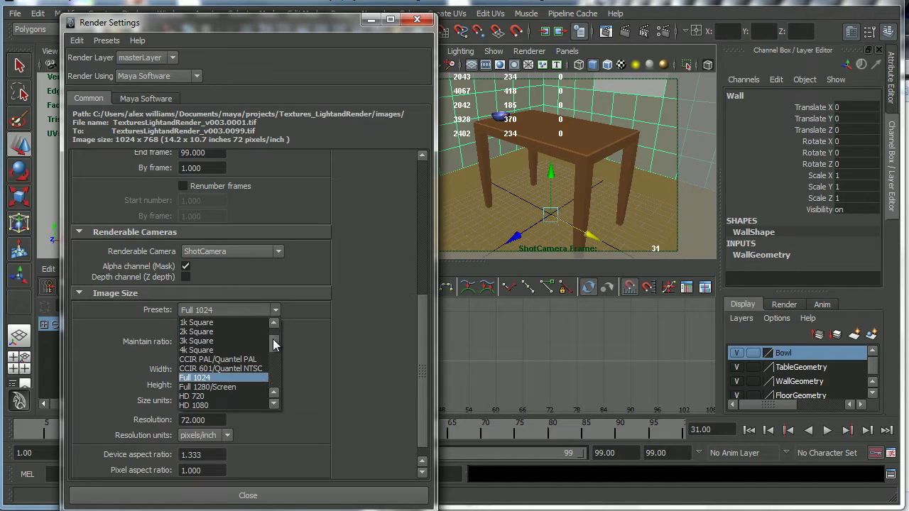
{"action": "scroll", "coordinate": [273, 338], "scroll_direction": "up", "scroll_amount": 2}
{"action": "left_click_drag", "start_coordinate": [271, 334], "coordinate": [268, 363]}
{"action": "left_click", "coordinate": [285, 353]}
Step: Set the height of the rendered image to 576 pixels and close the render settings
{"action": "left_click", "coordinate": [217, 374]}
{"action": "left_click", "coordinate": [211, 385]}
{"action": "double_click", "coordinate": [206, 385]}
{"action": "type", "text": "576"}
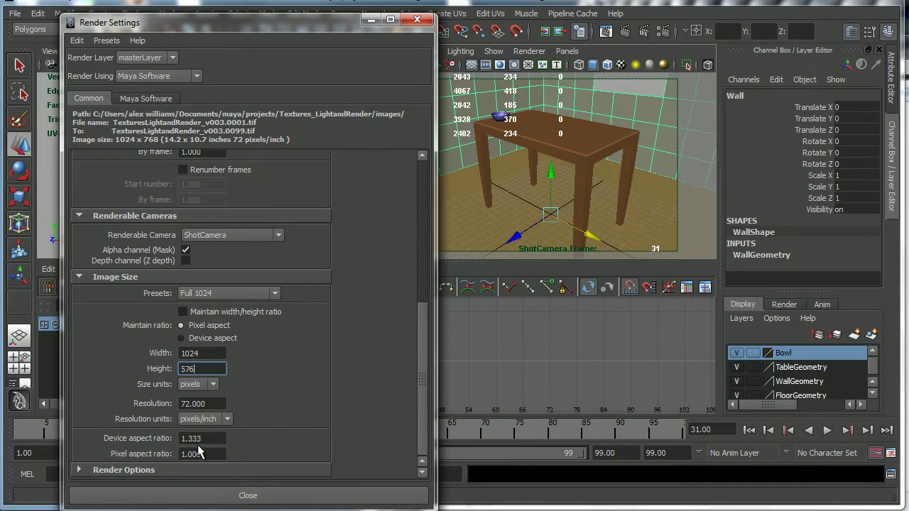
{"action": "left_click", "coordinate": [217, 496]}
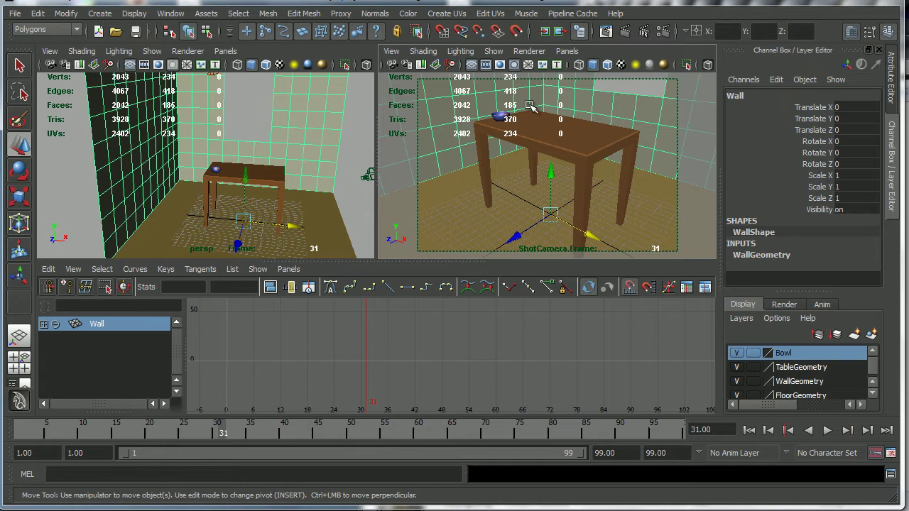
Step: Switch the main menu set to Rendering
{"action": "left_click", "coordinate": [76, 32]}
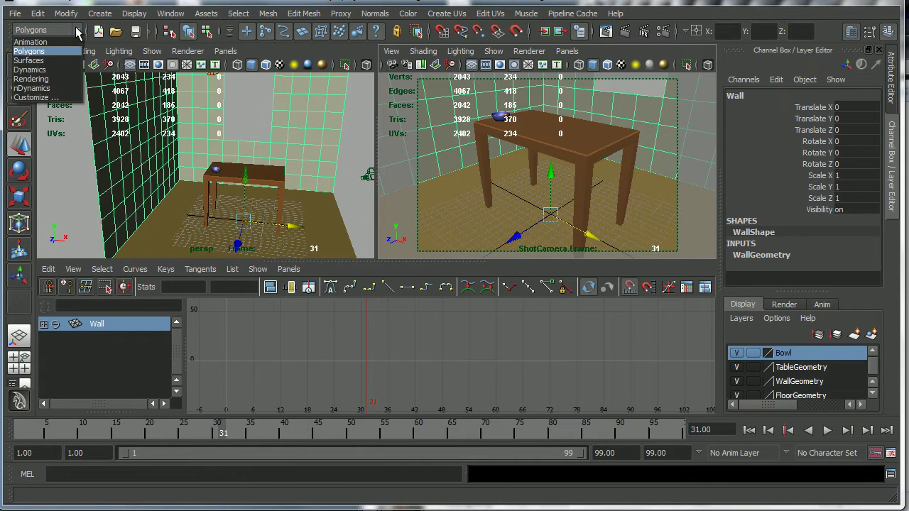
{"action": "left_click", "coordinate": [70, 43]}
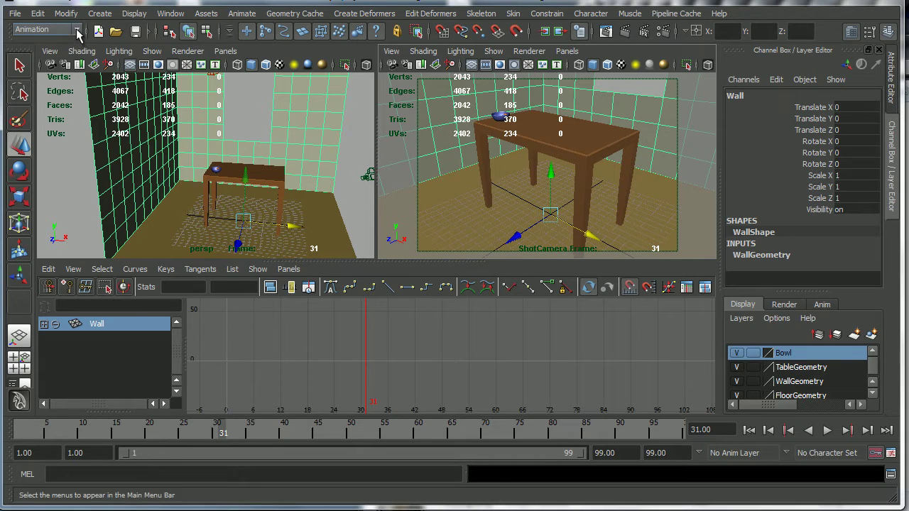
{"action": "left_click", "coordinate": [77, 29]}
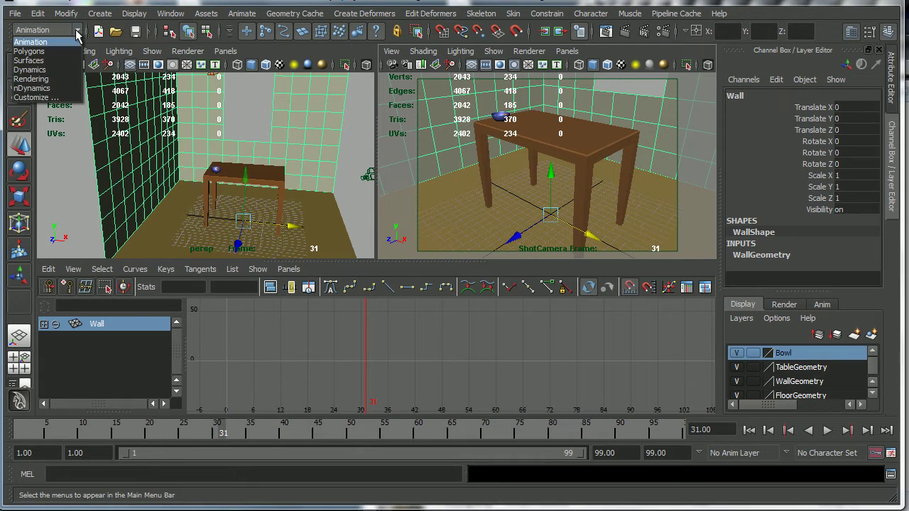
{"action": "left_click", "coordinate": [38, 83]}
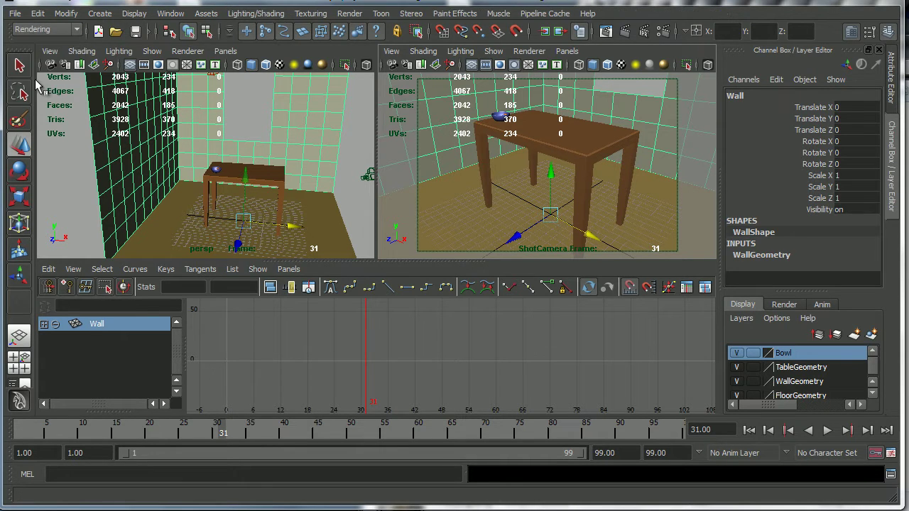
Step: Batch render the animation using all available processors, closing the batch options and continuing past the student version notice
{"action": "left_click", "coordinate": [350, 13]}
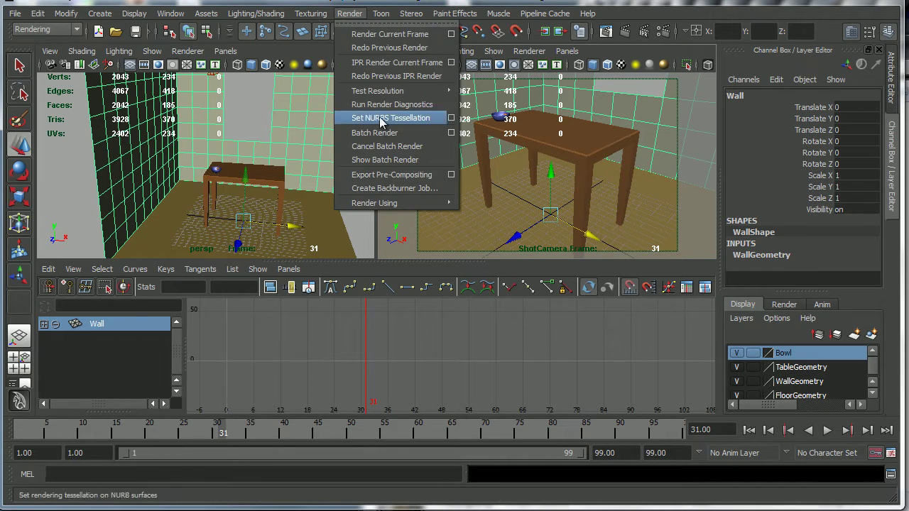
{"action": "left_click", "coordinate": [452, 137]}
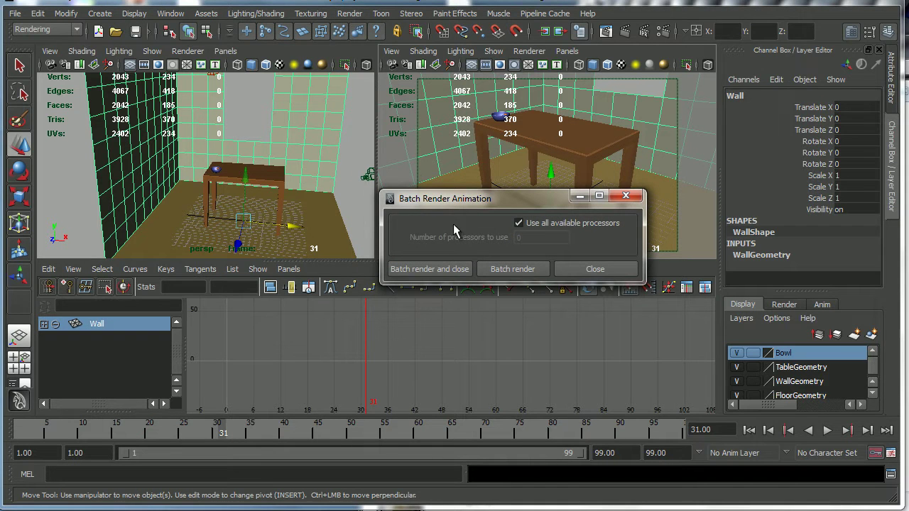
{"action": "left_click_drag", "start_coordinate": [500, 202], "coordinate": [413, 164]}
{"action": "left_click_drag", "start_coordinate": [557, 246], "coordinate": [568, 256]}
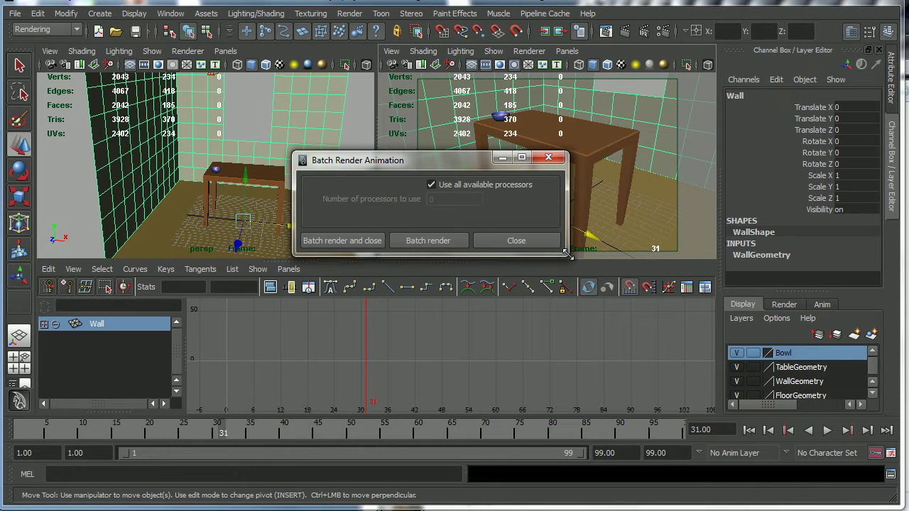
{"action": "left_click", "coordinate": [337, 242]}
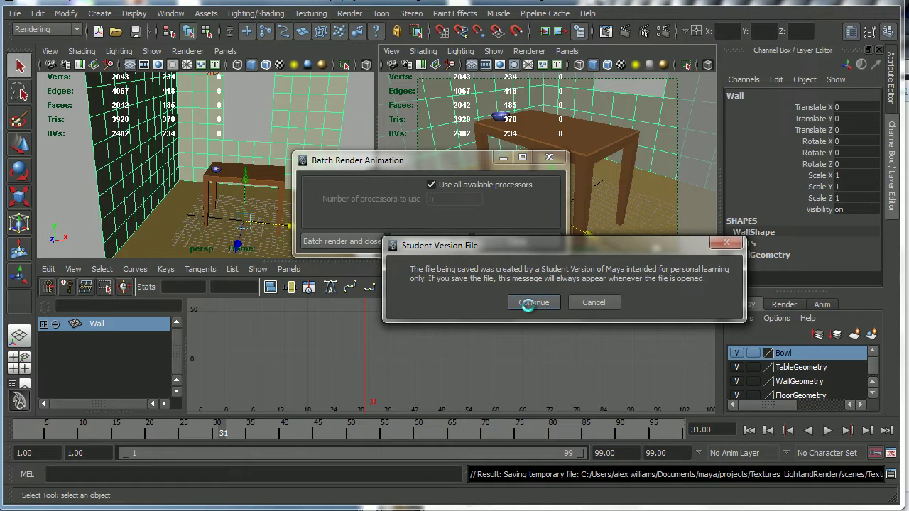
{"action": "left_click", "coordinate": [526, 303]}
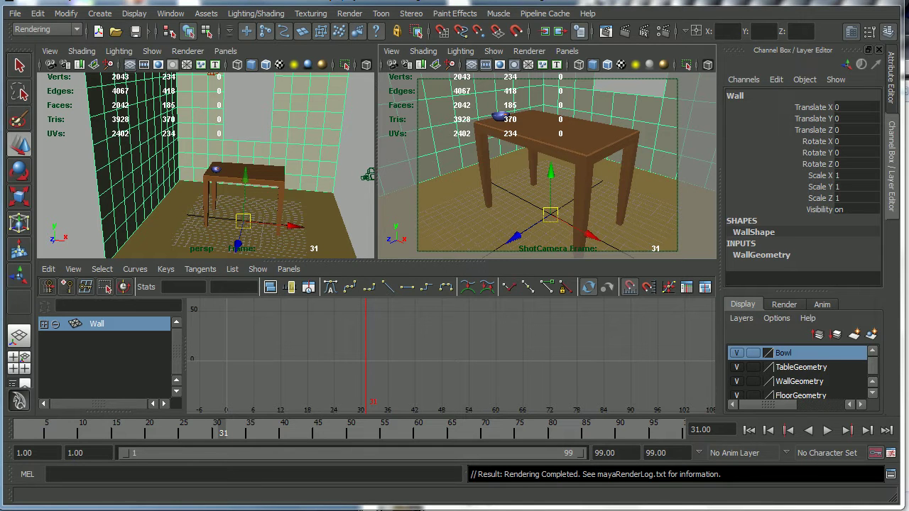
Step: Switch to Windows Explorer and open the images folder of the Textures_LightandRender project under Documents, maya, projects
{"action": "key", "text": "super"}
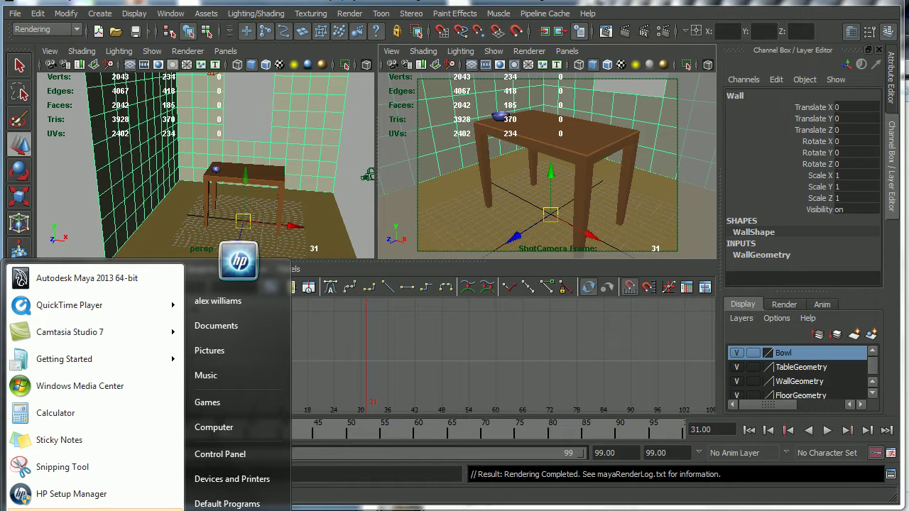
{"action": "left_click", "coordinate": [217, 326]}
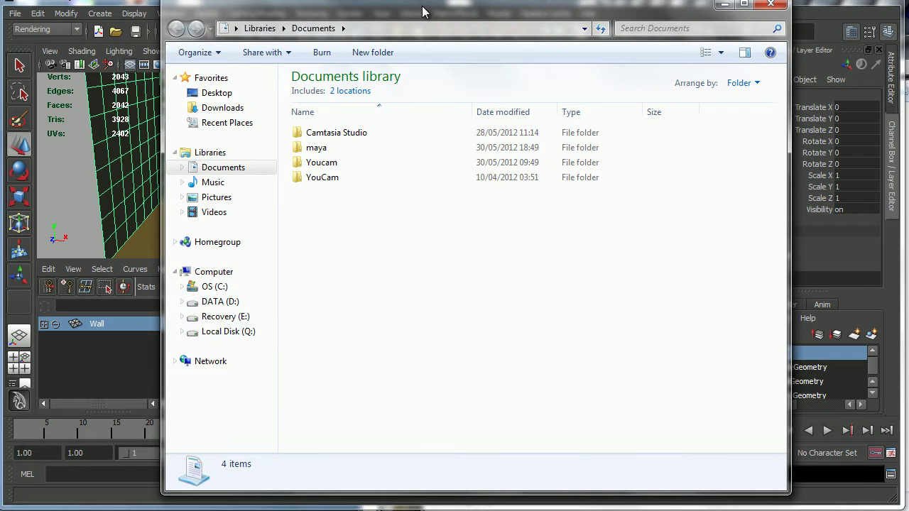
{"action": "left_click_drag", "start_coordinate": [421, 7], "coordinate": [395, 9]}
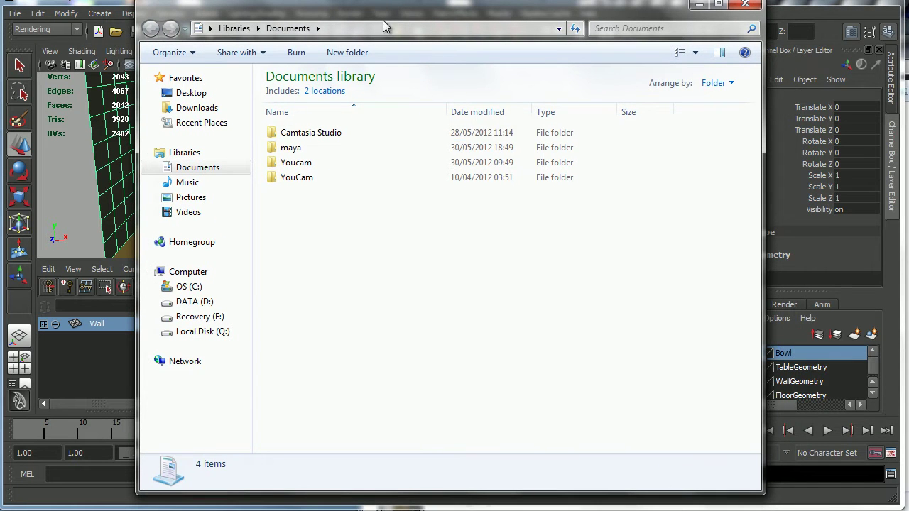
{"action": "double_click", "coordinate": [303, 150]}
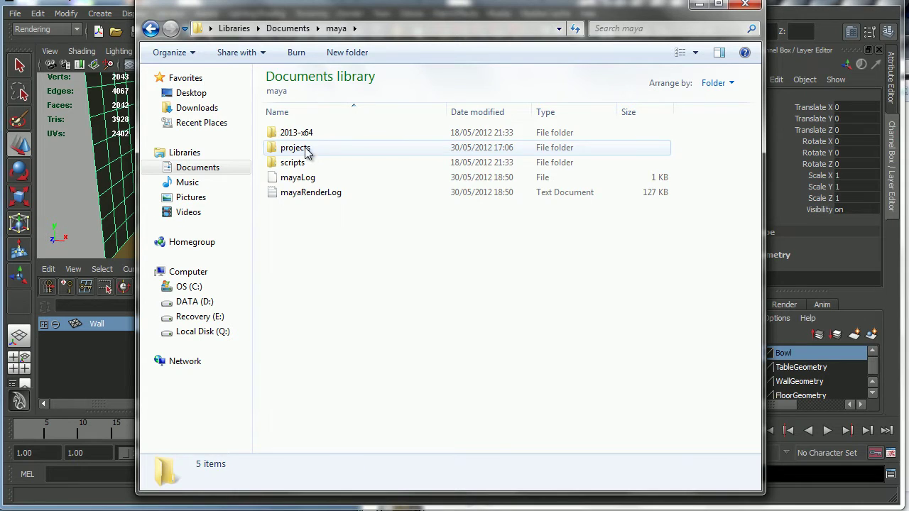
{"action": "double_click", "coordinate": [306, 149]}
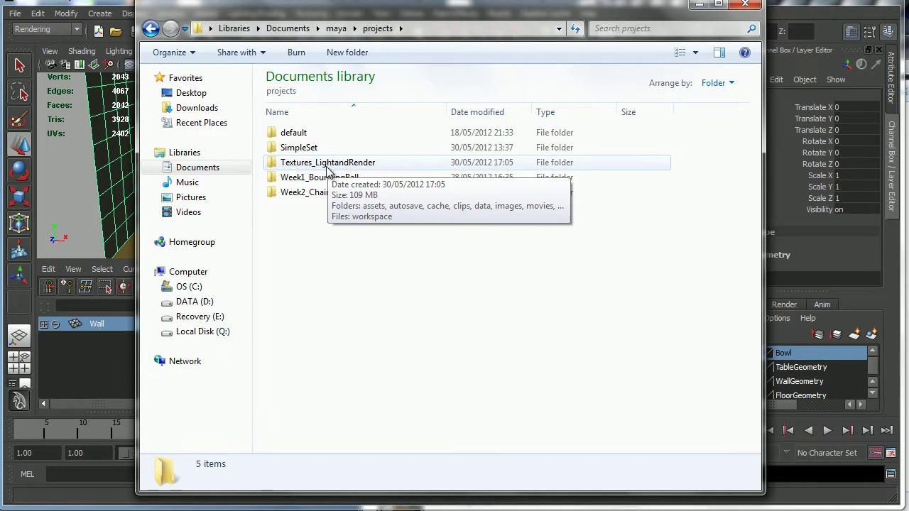
{"action": "double_click", "coordinate": [326, 164]}
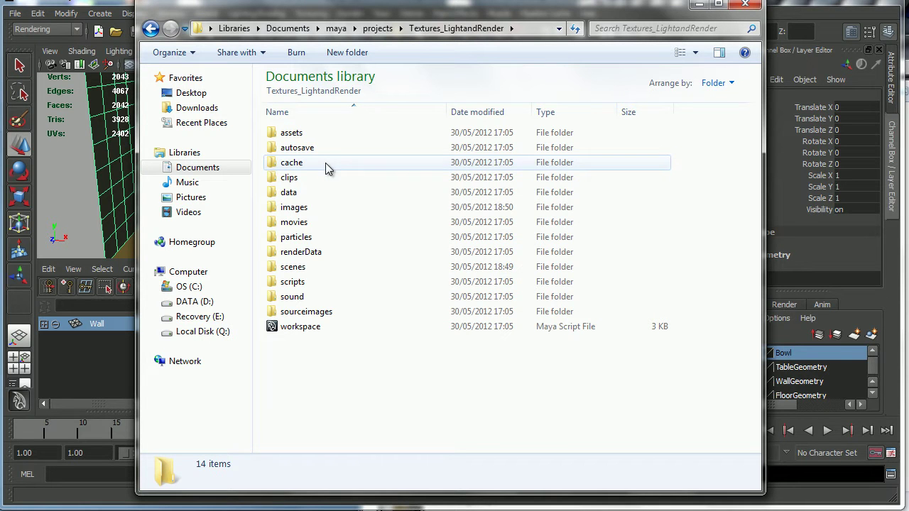
{"action": "double_click", "coordinate": [294, 208]}
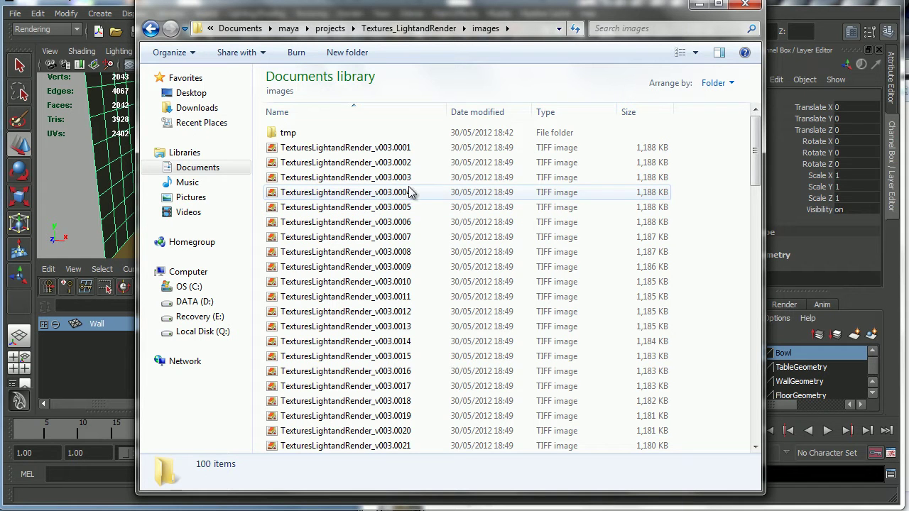
Step: Look through the rendered TIFF sequence in the images folder from the first frame to the last
{"action": "mouse_move", "coordinate": [395, 153]}
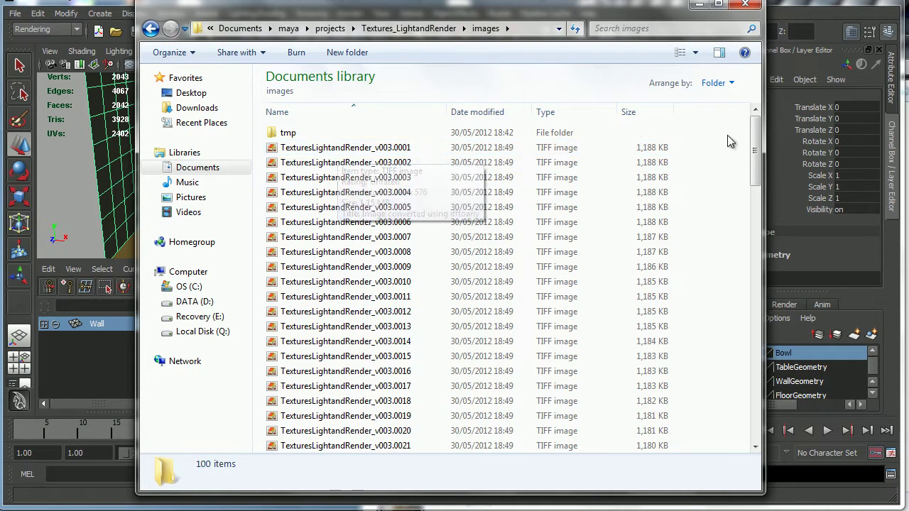
{"action": "left_click_drag", "start_coordinate": [757, 130], "coordinate": [757, 409]}
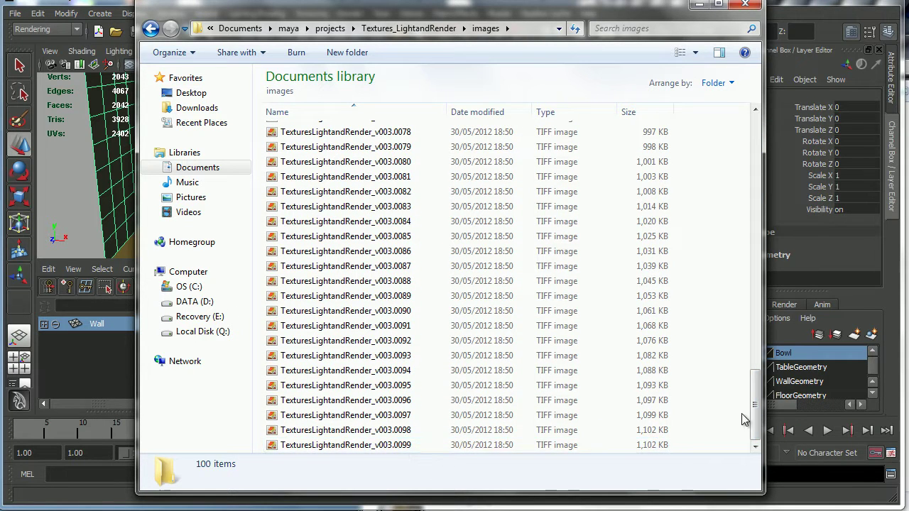
{"action": "left_click_drag", "start_coordinate": [756, 405], "coordinate": [755, 132]}
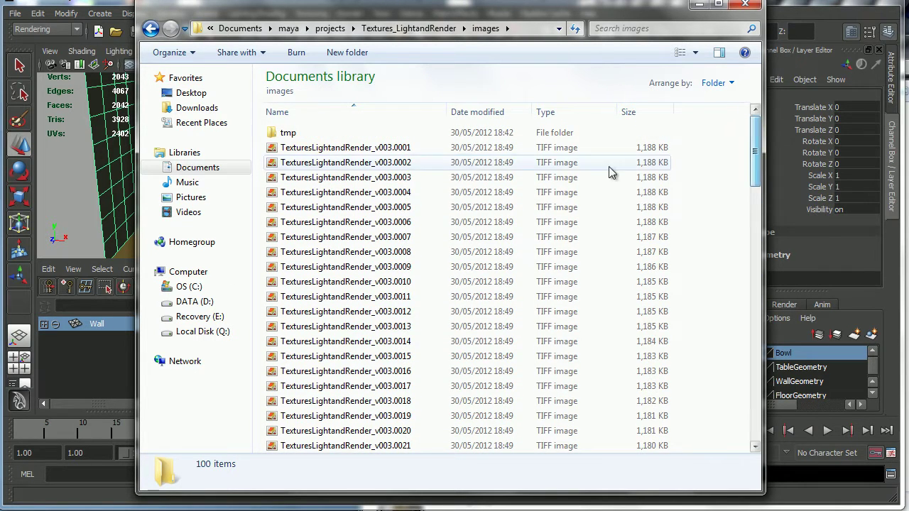
{"action": "left_click_drag", "start_coordinate": [487, 10], "coordinate": [476, 10]}
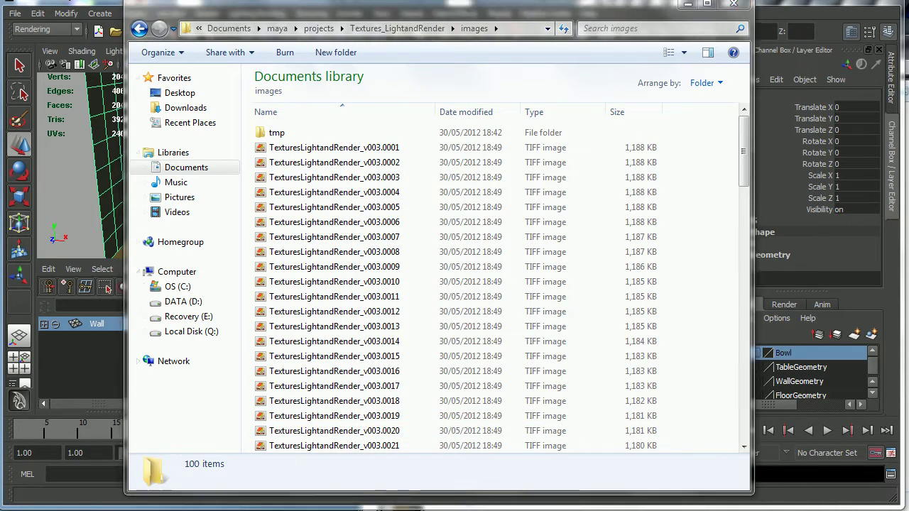
Step: Launch FCheck from the Windows program search and reposition its viewer window
{"action": "key", "text": "super"}
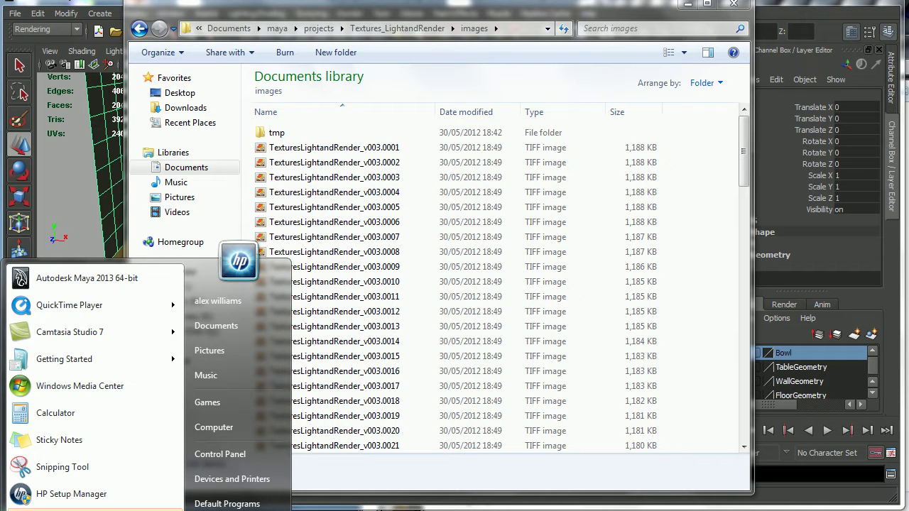
{"action": "key", "text": "Escape"}
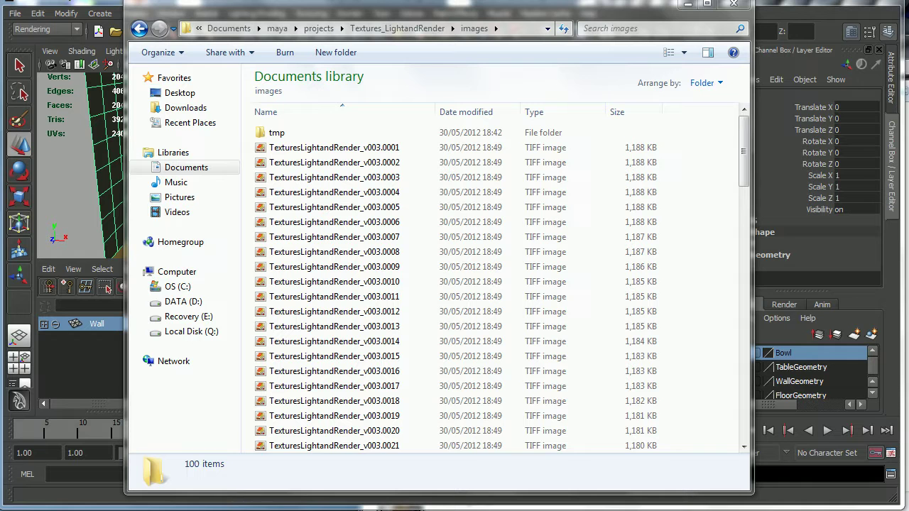
{"action": "key", "text": "super"}
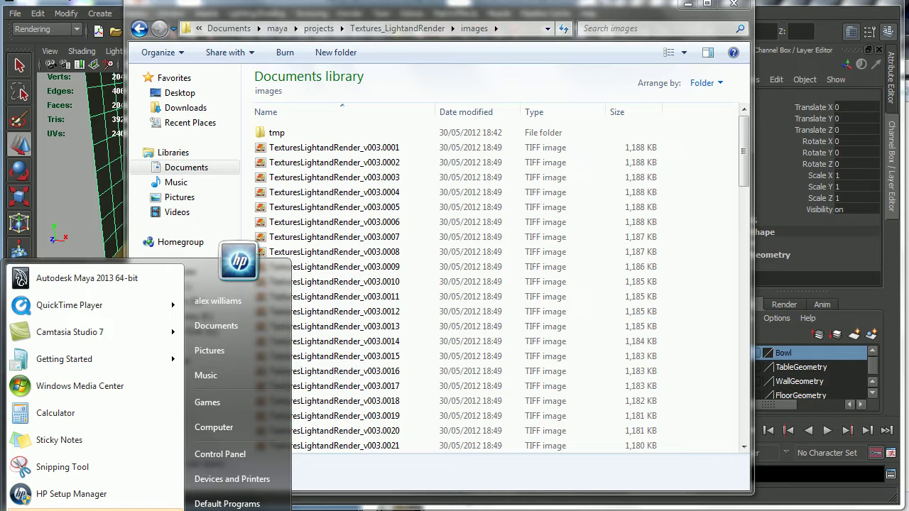
{"action": "type", "text": "fcheck"}
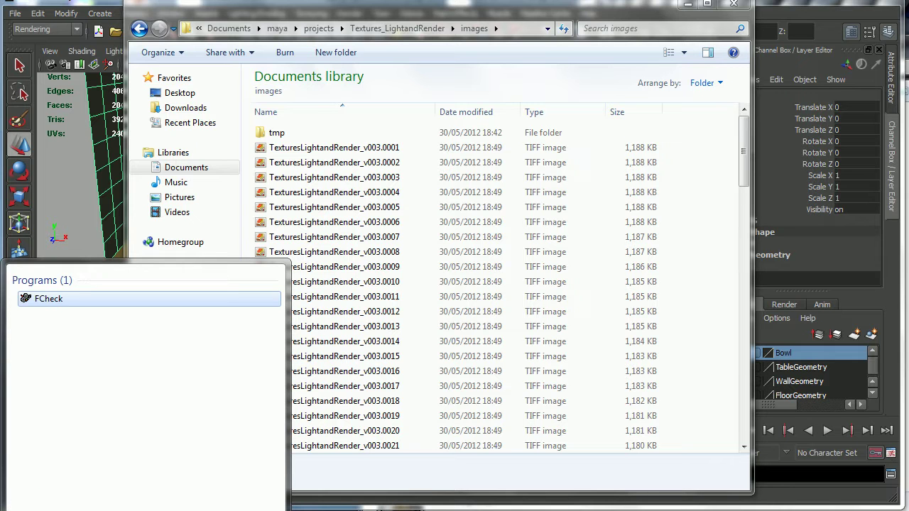
{"action": "left_click", "coordinate": [51, 300]}
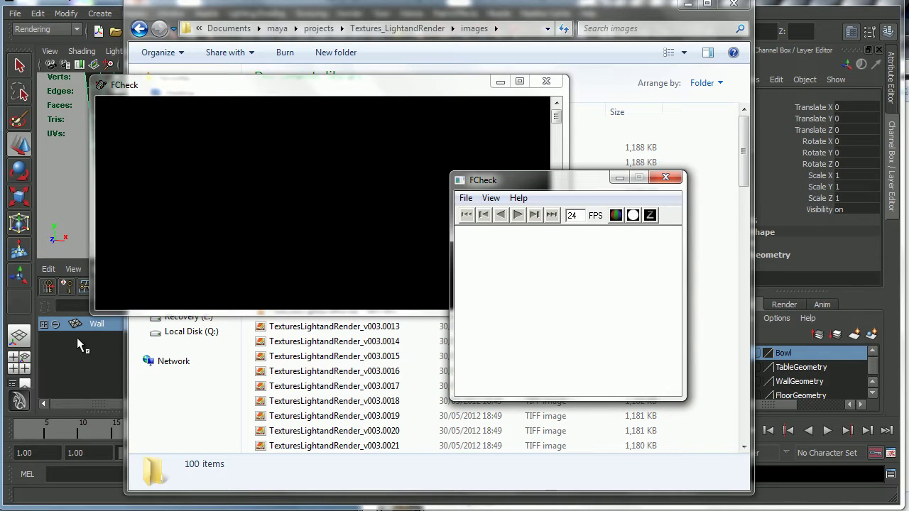
{"action": "left_click_drag", "start_coordinate": [513, 183], "coordinate": [391, 136]}
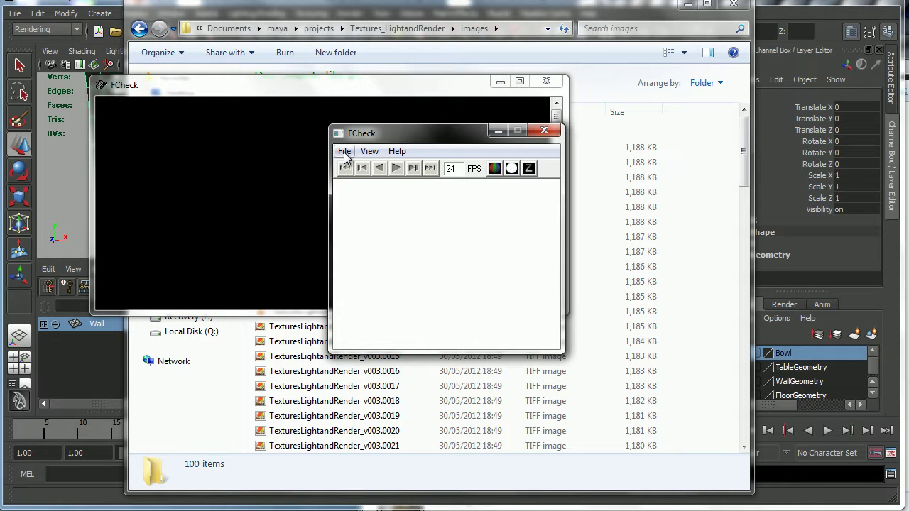
Step: Start opening a single image and browse to the images folder of Textures_LightandRender under My Documents, maya, projects
{"action": "left_click", "coordinate": [344, 152]}
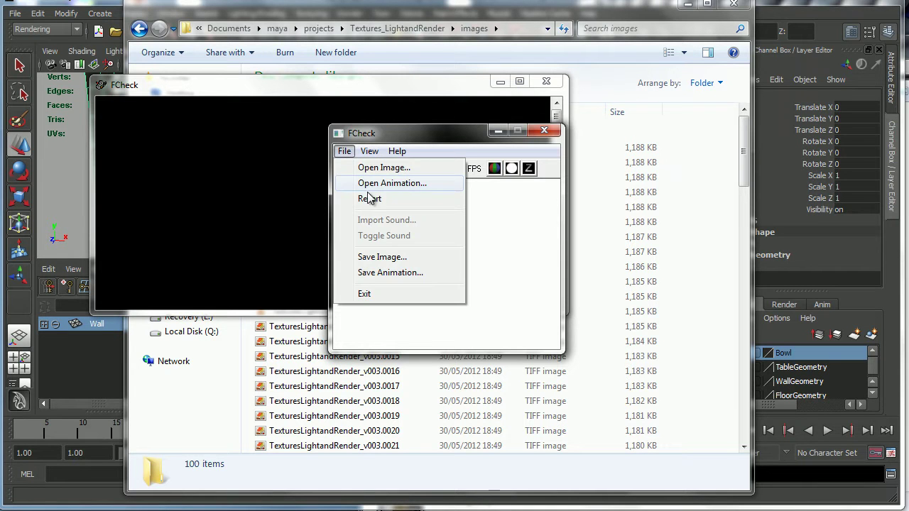
{"action": "left_click", "coordinate": [368, 169]}
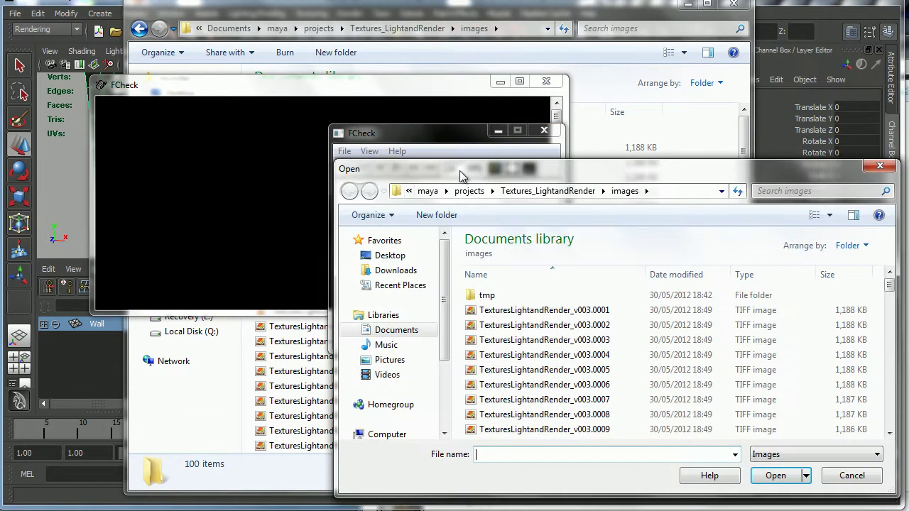
{"action": "left_click_drag", "start_coordinate": [460, 171], "coordinate": [345, 125]}
{"action": "left_click", "coordinate": [364, 242]}
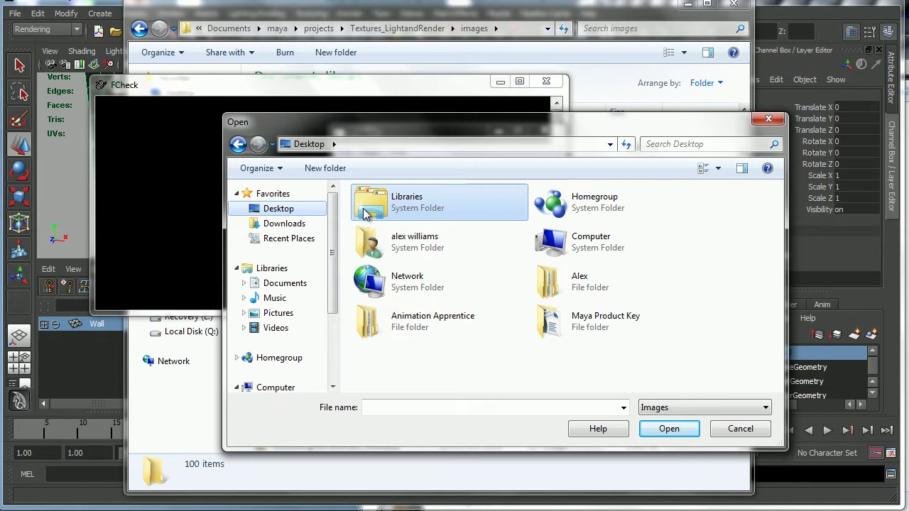
{"action": "double_click", "coordinate": [369, 244]}
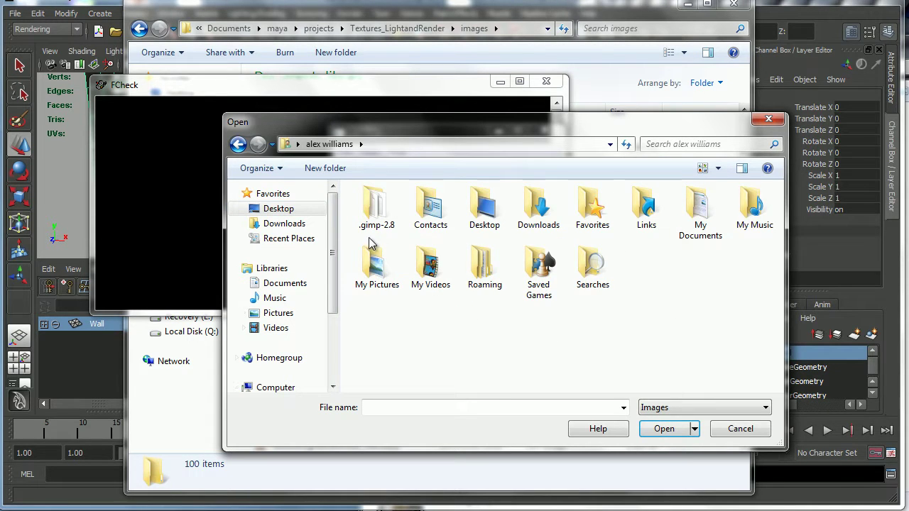
{"action": "double_click", "coordinate": [699, 214]}
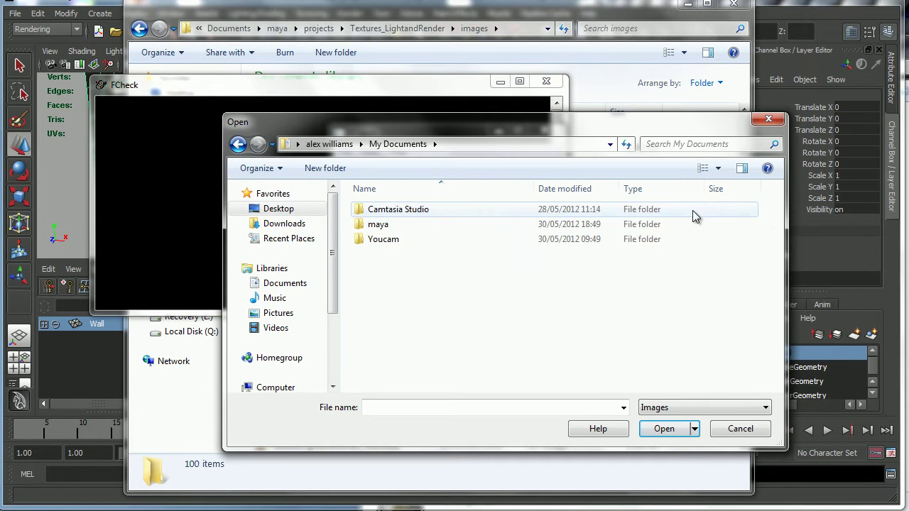
{"action": "double_click", "coordinate": [384, 225]}
{"action": "double_click", "coordinate": [390, 226]}
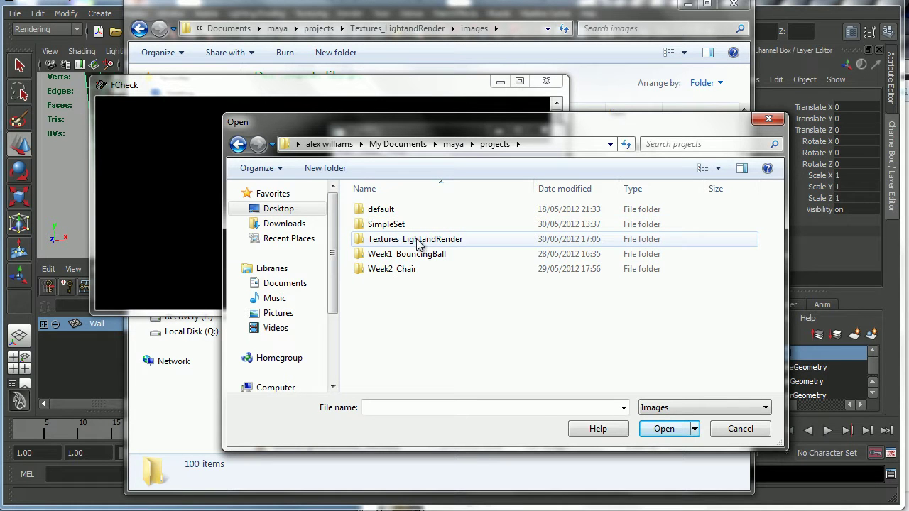
{"action": "double_click", "coordinate": [419, 242]}
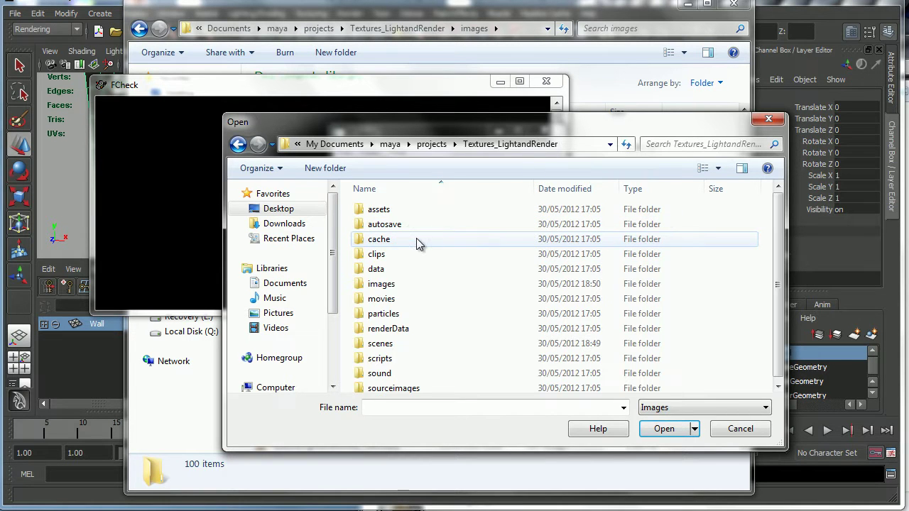
{"action": "double_click", "coordinate": [416, 285]}
Step: Open the first rendered frame, TexturesLightandRender_v003.0001, as a still image
{"action": "left_click_drag", "start_coordinate": [508, 127], "coordinate": [400, 80]}
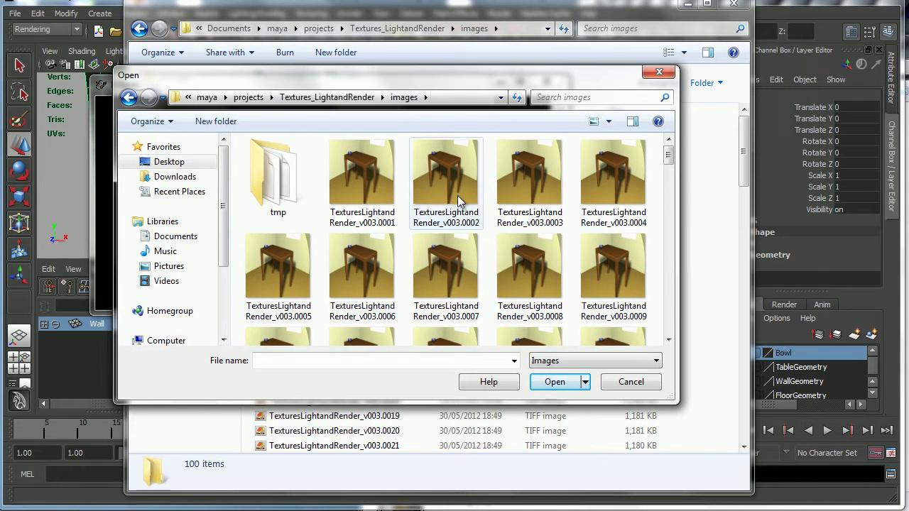
{"action": "left_click", "coordinate": [360, 182]}
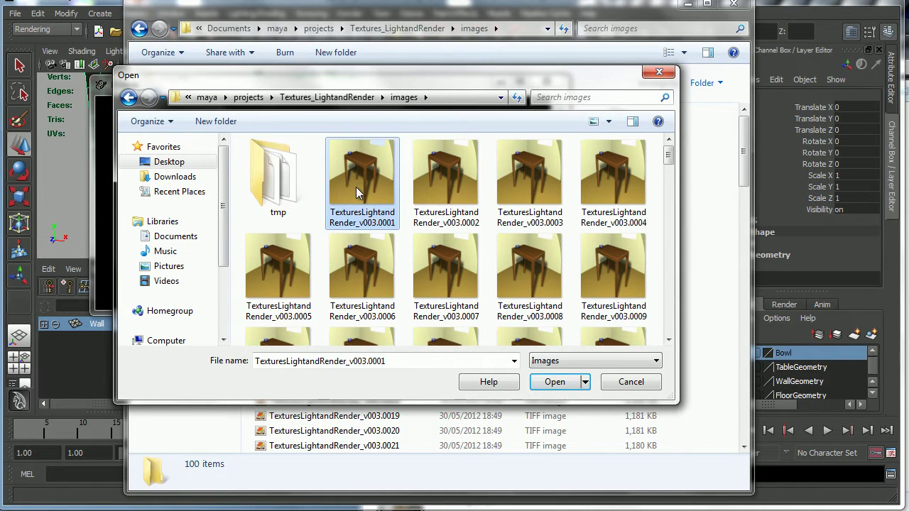
{"action": "left_click", "coordinate": [554, 381]}
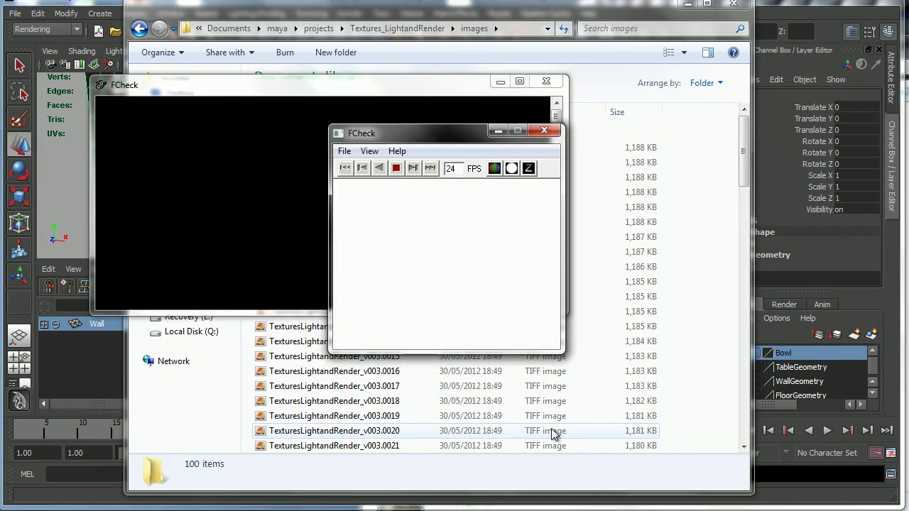
{"action": "left_click_drag", "start_coordinate": [530, 55], "coordinate": [358, 46]}
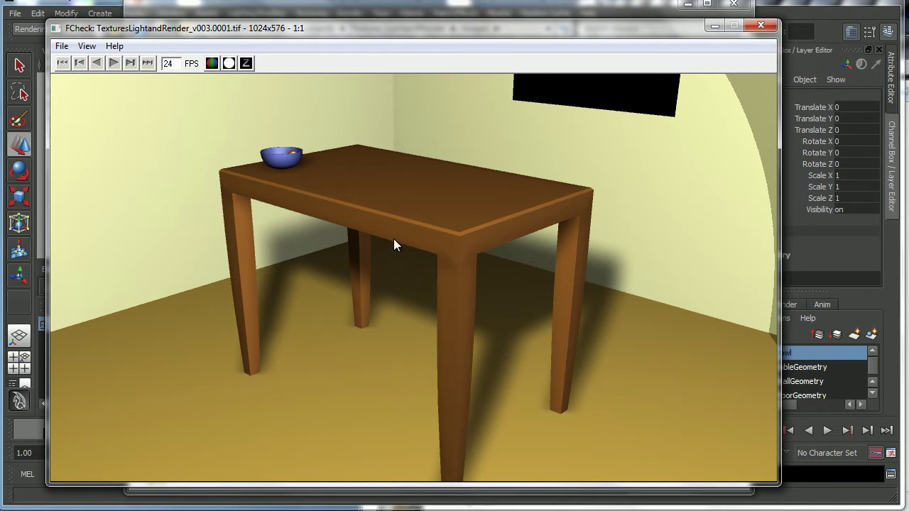
Step: Open the rendered sequence as an animation starting from frame TexturesLightandRender_v003.0001
{"action": "left_click", "coordinate": [63, 48]}
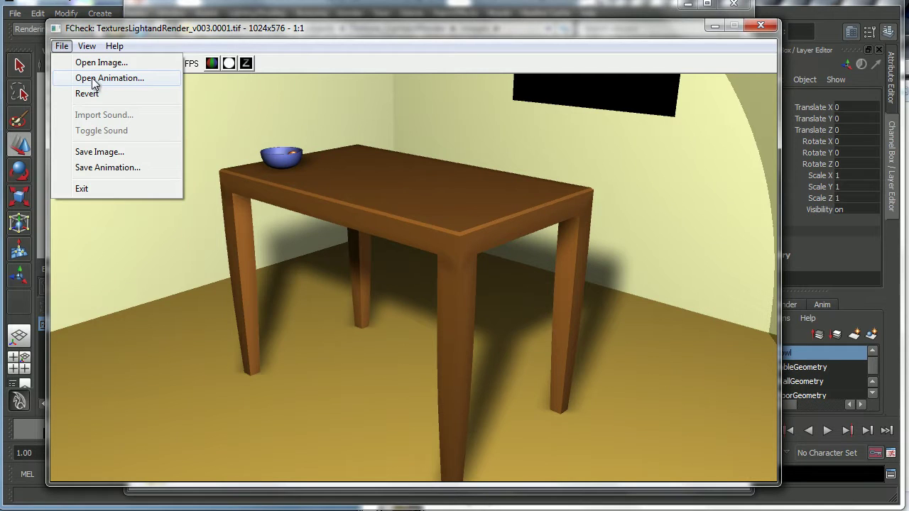
{"action": "left_click", "coordinate": [95, 78]}
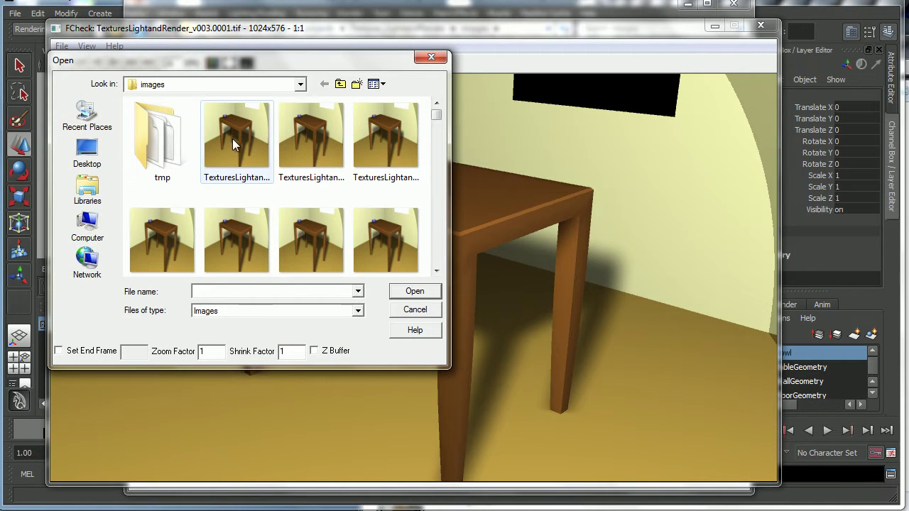
{"action": "left_click", "coordinate": [235, 143]}
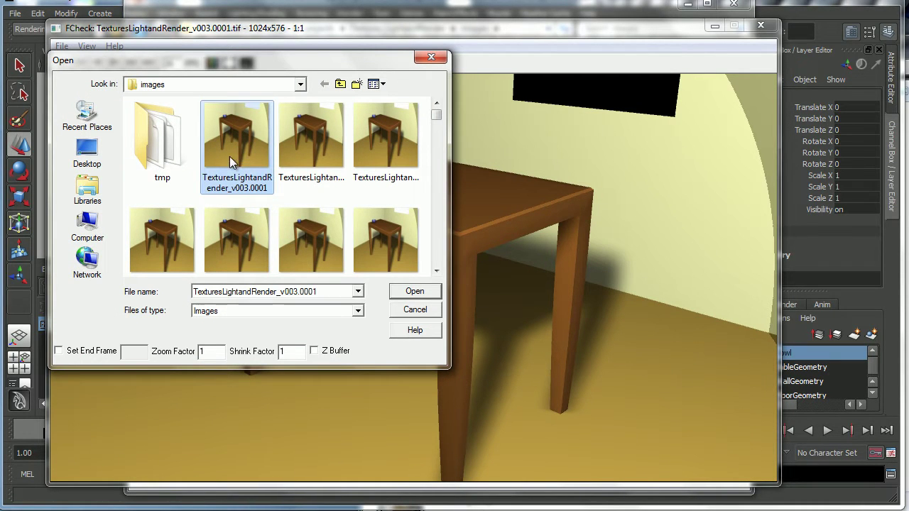
{"action": "left_click", "coordinate": [415, 292]}
{"action": "left_click_drag", "start_coordinate": [488, 50], "coordinate": [410, 25]}
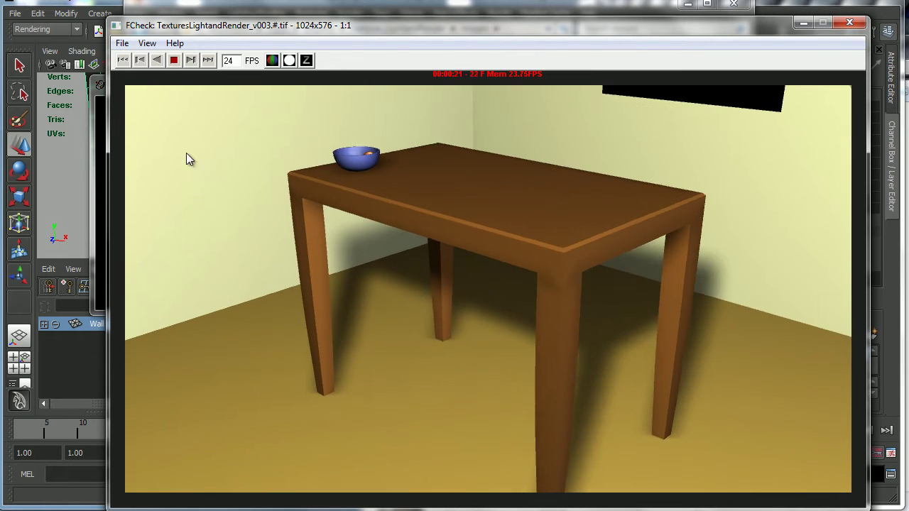
Step: Play and stop the rendered sequence at 24 FPS to review the camera move, lighting and shadows
{"action": "left_click", "coordinate": [173, 61]}
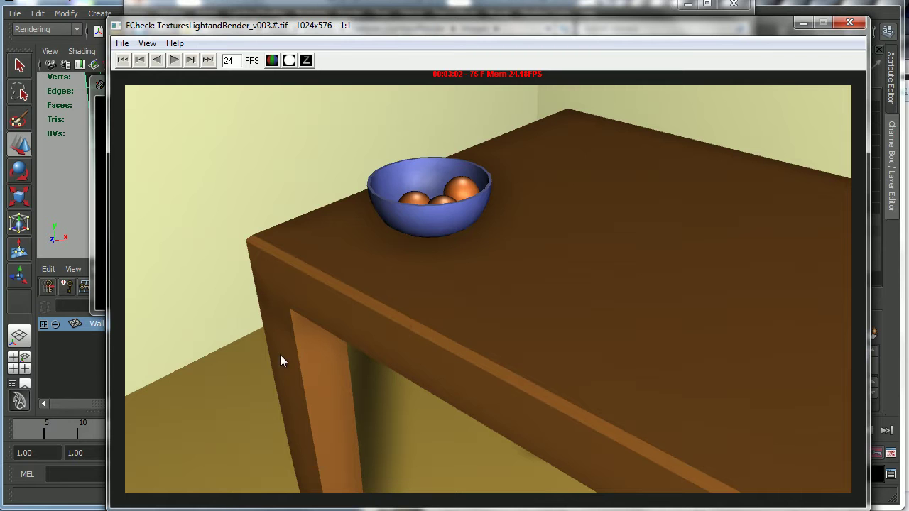
{"action": "left_click", "coordinate": [173, 59]}
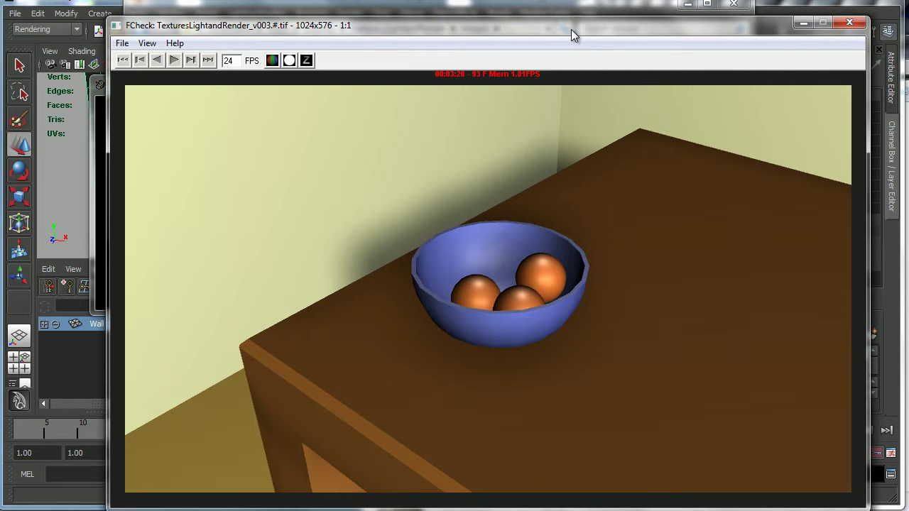
{"action": "left_click_drag", "start_coordinate": [579, 25], "coordinate": [556, 17]}
{"action": "left_click", "coordinate": [151, 53]}
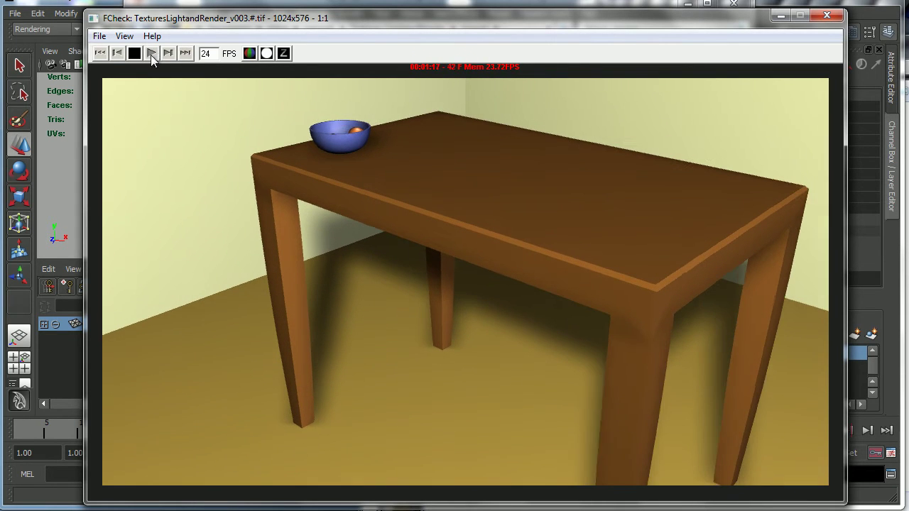
{"action": "left_click", "coordinate": [151, 53]}
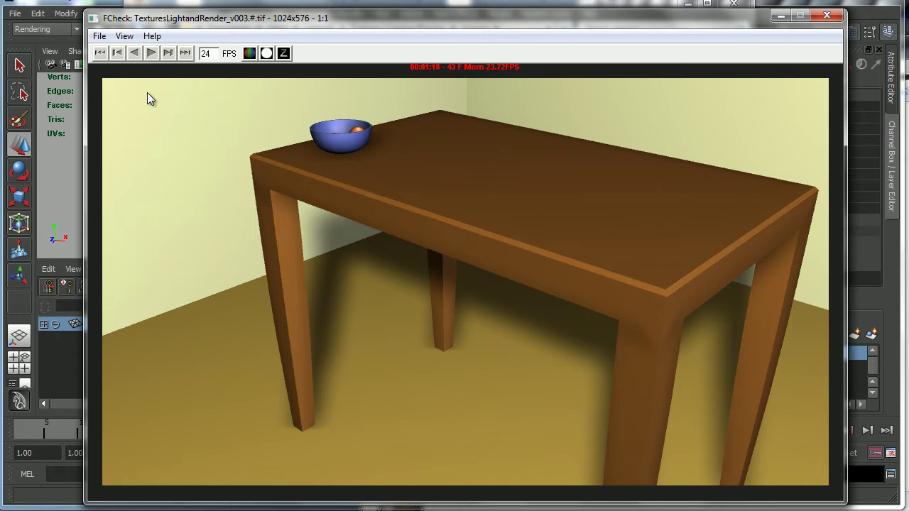
{"action": "left_click_drag", "start_coordinate": [513, 16], "coordinate": [488, 12]}
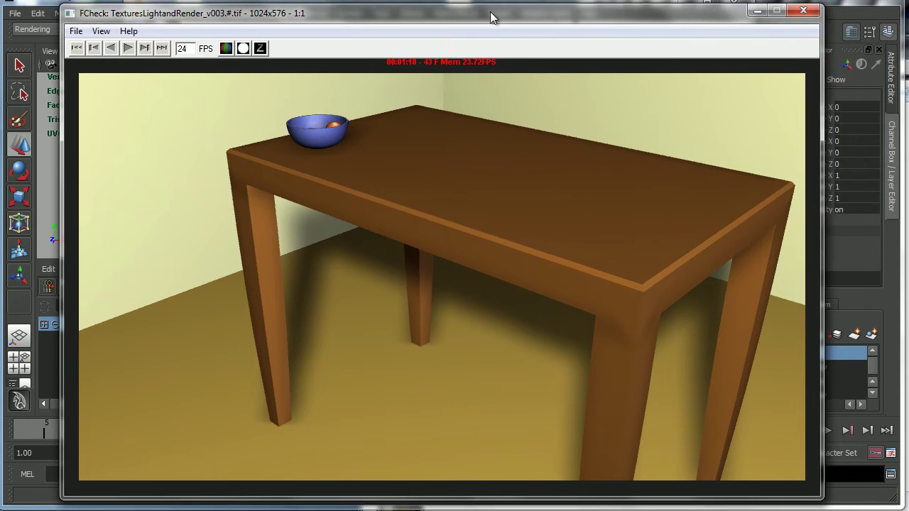